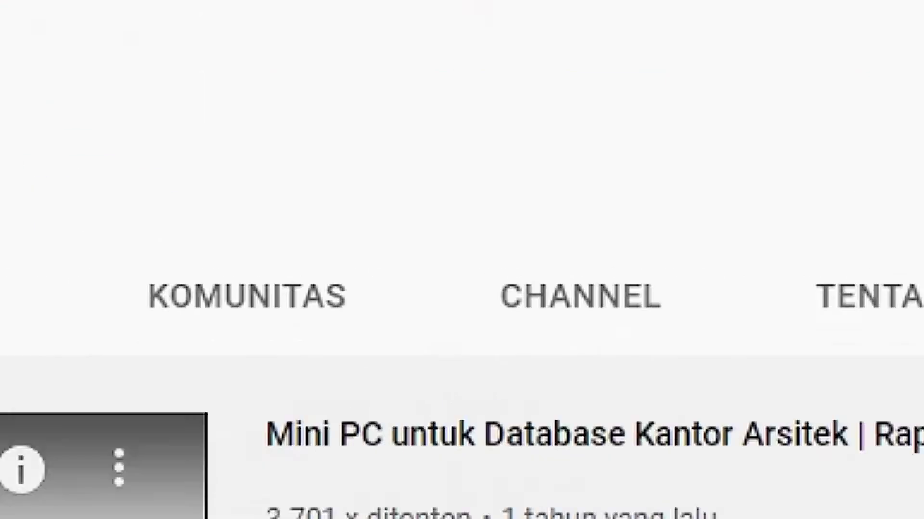
Step: Look over the Tokocrypto and Indodax market pages in turn, ending on the Indodax marketplace
click(70, 8)
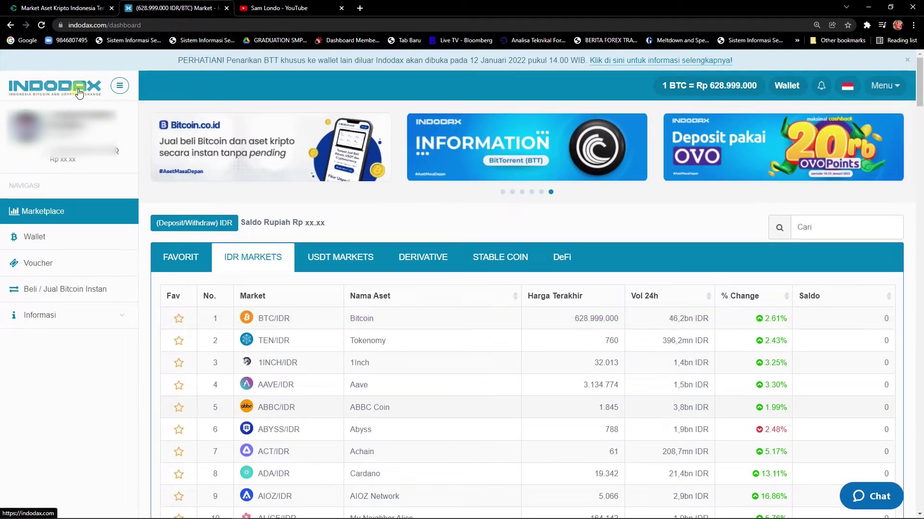
click(63, 7)
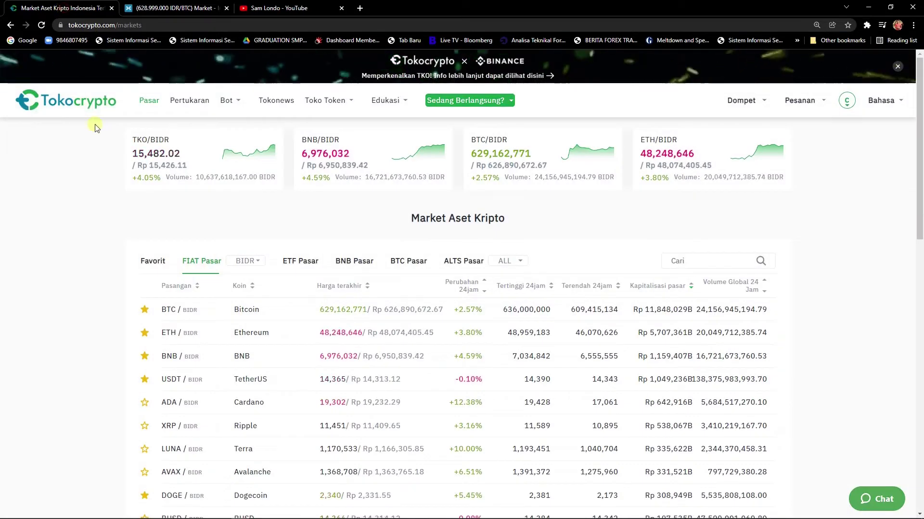
click(185, 6)
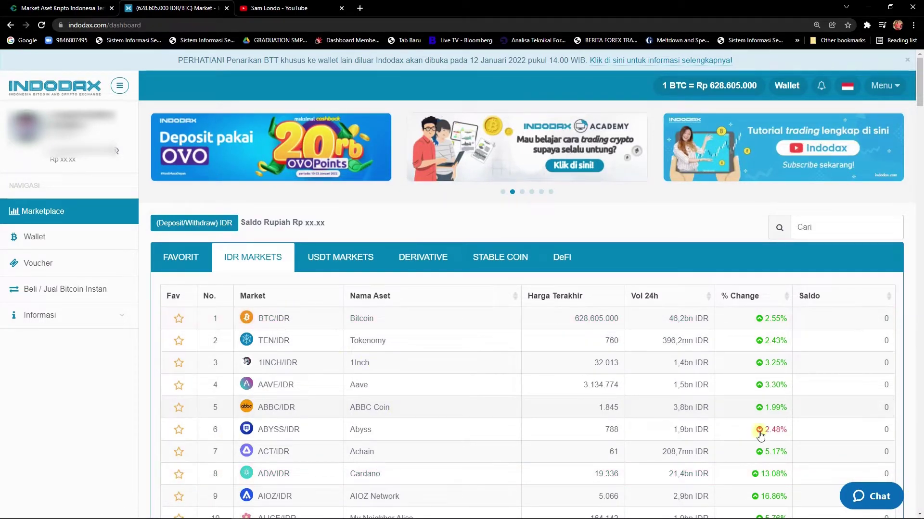
click(40, 8)
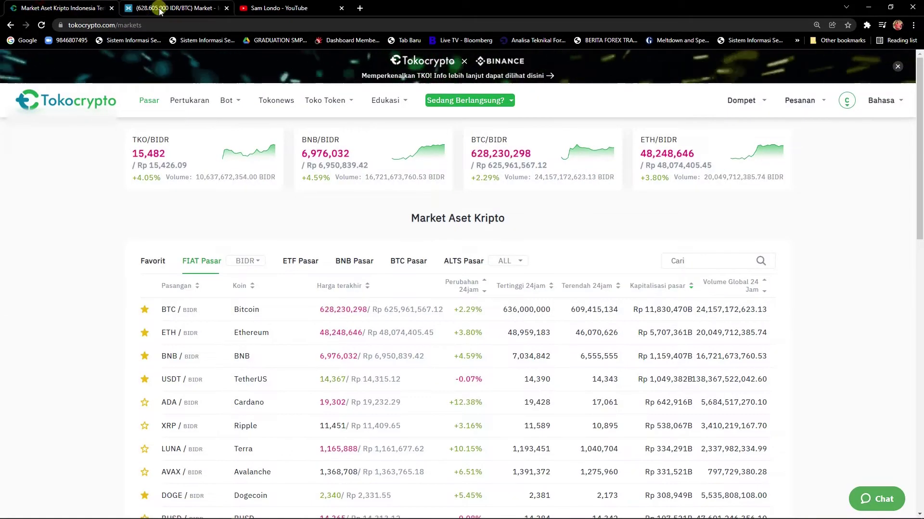
key(ctrl+Tab)
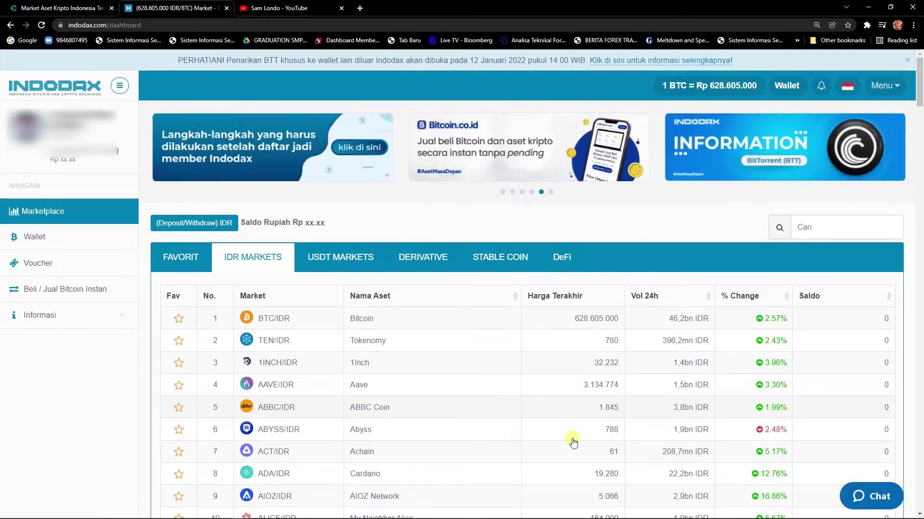
Step: Review the Indodax IDR market list and check the favourites list, ending on the IDR markets
scroll(571, 445, down, 4)
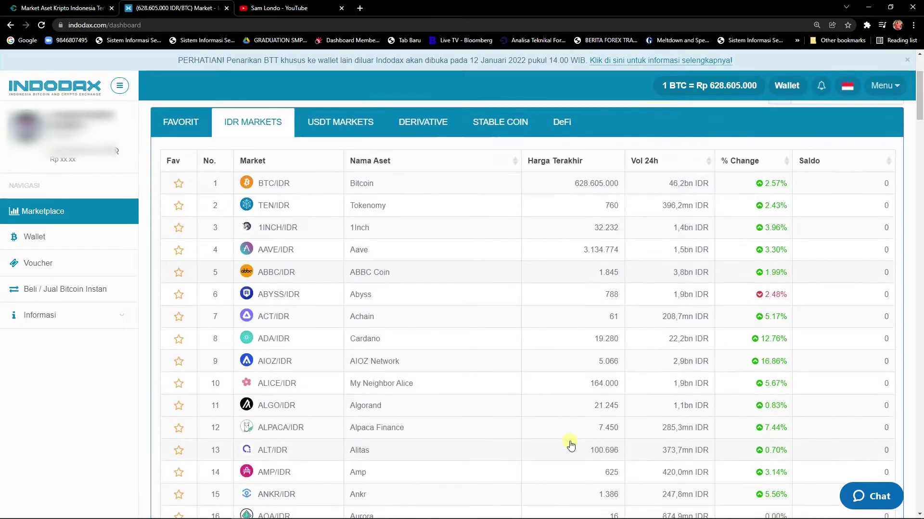
scroll(571, 445, up, 3)
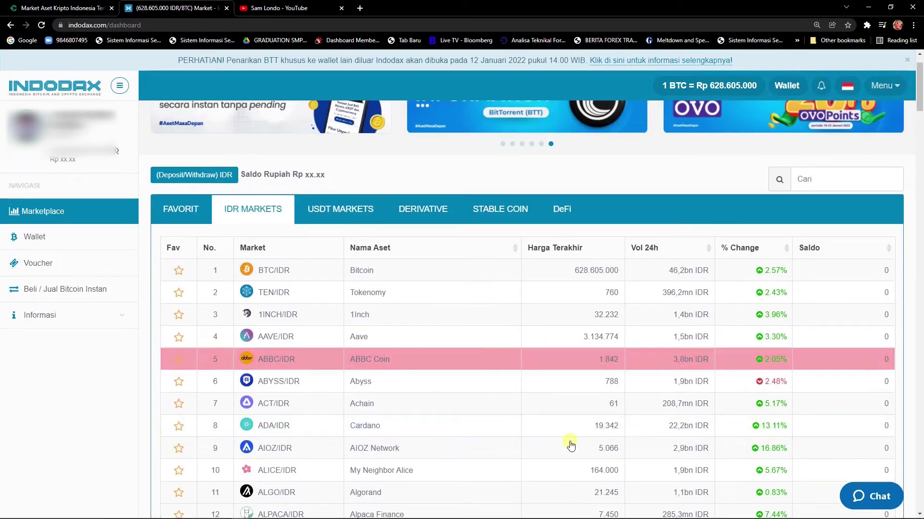
click(179, 217)
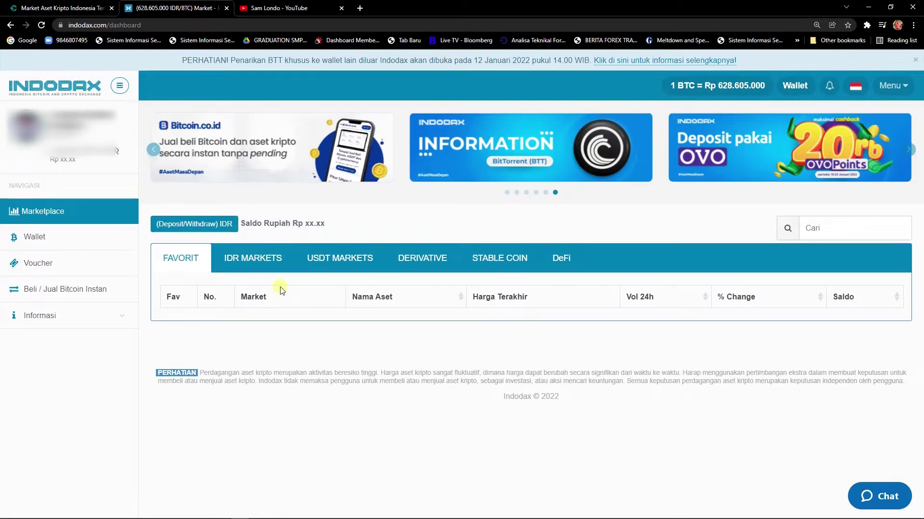
click(252, 259)
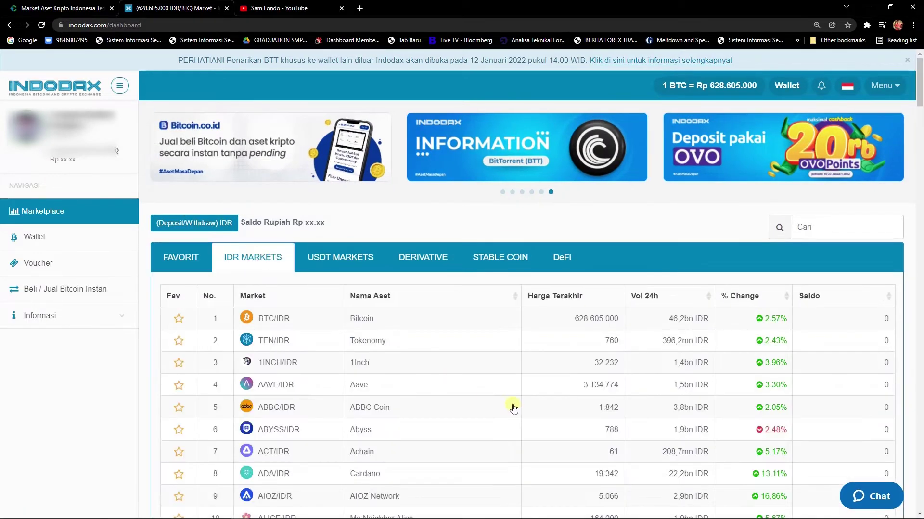
Step: Search the IDR markets for "doge" and open the DOGE/IDR market page
click(820, 232)
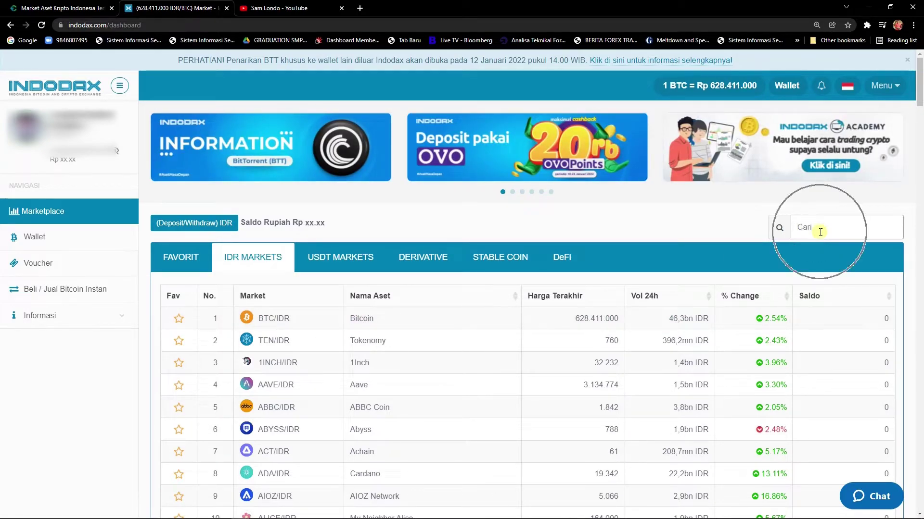
click(820, 232)
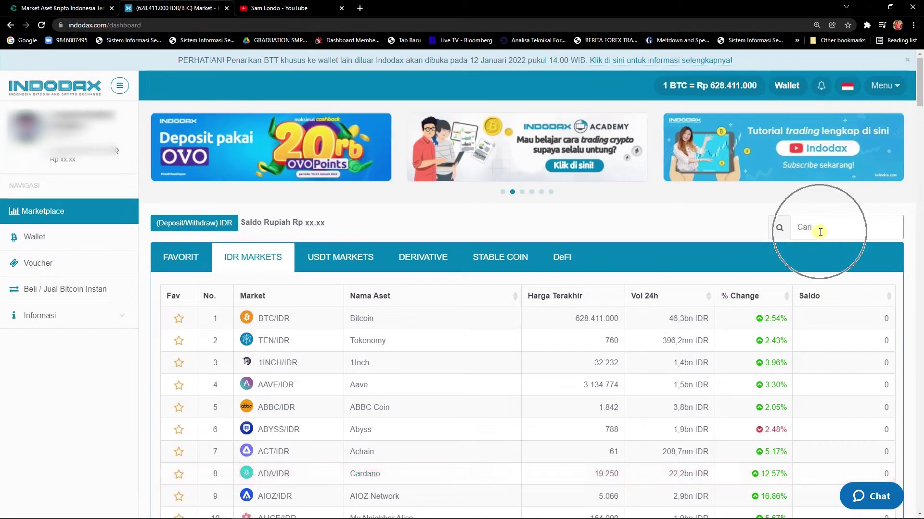
text(d)
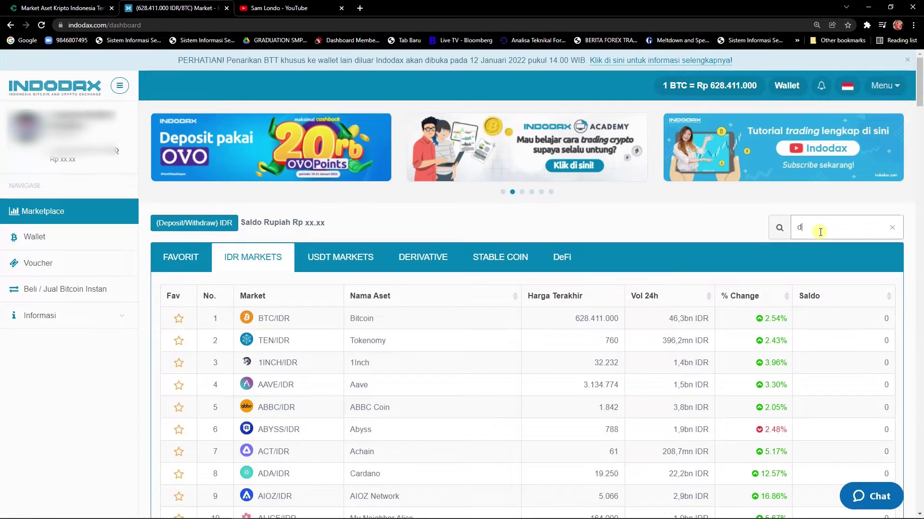
text(oge)
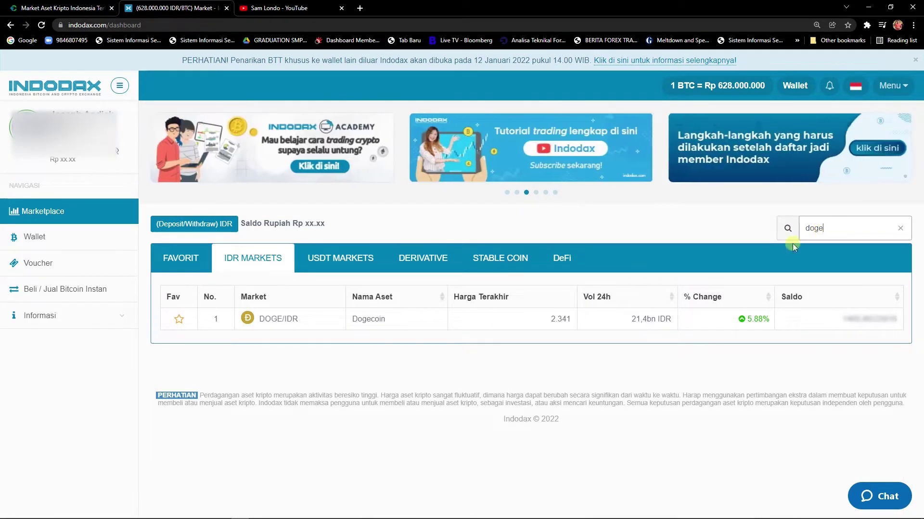
click(281, 320)
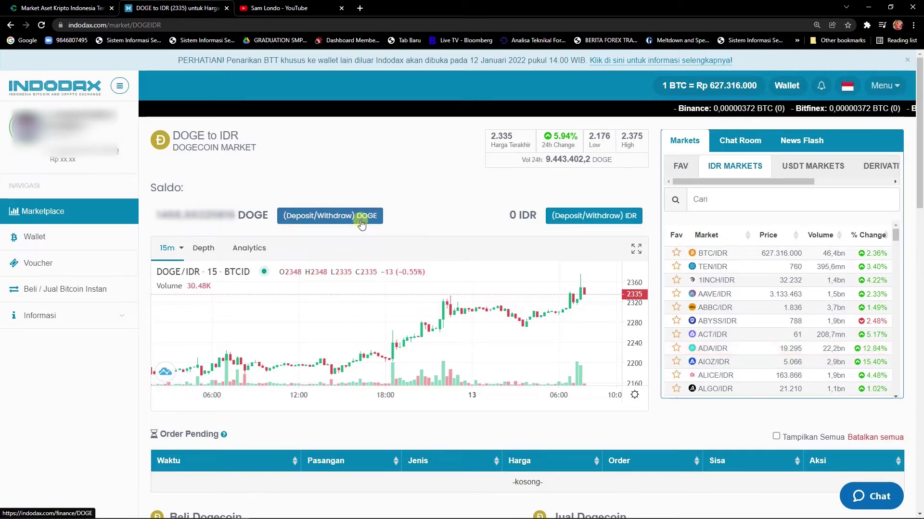
Step: Open Dogecoin's page from the Indodax wallet and dismiss the deposit notice
click(47, 242)
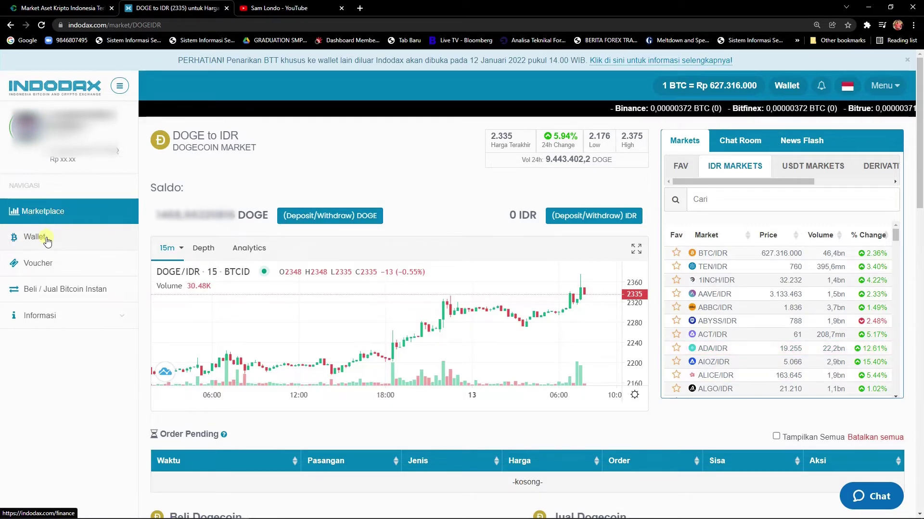
click(47, 241)
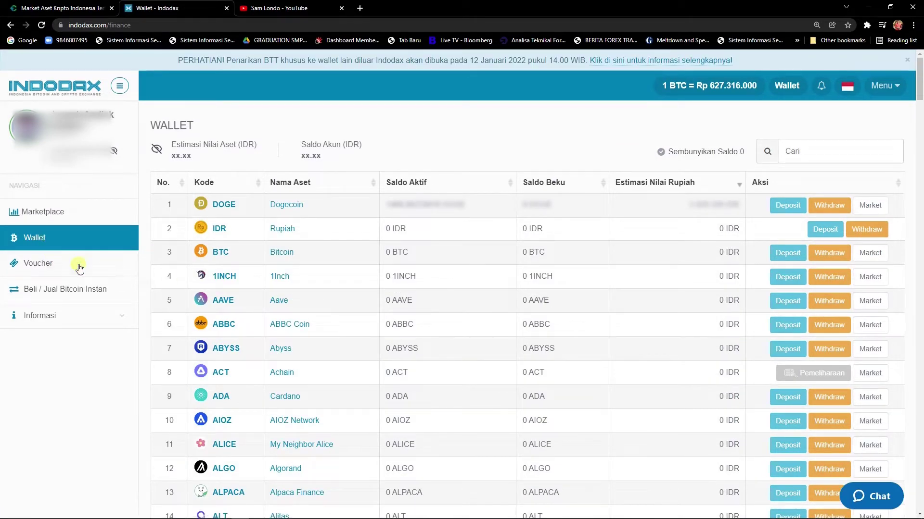
click(231, 206)
click(231, 207)
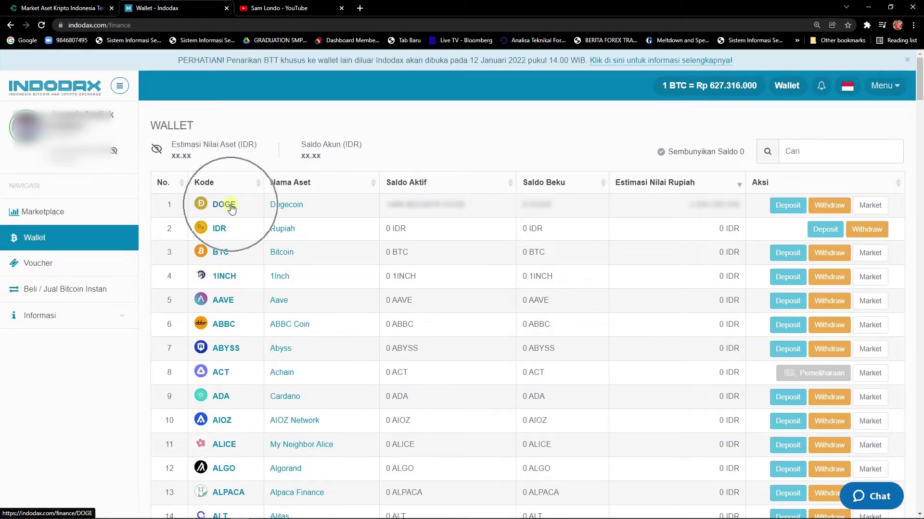
click(231, 207)
click(232, 207)
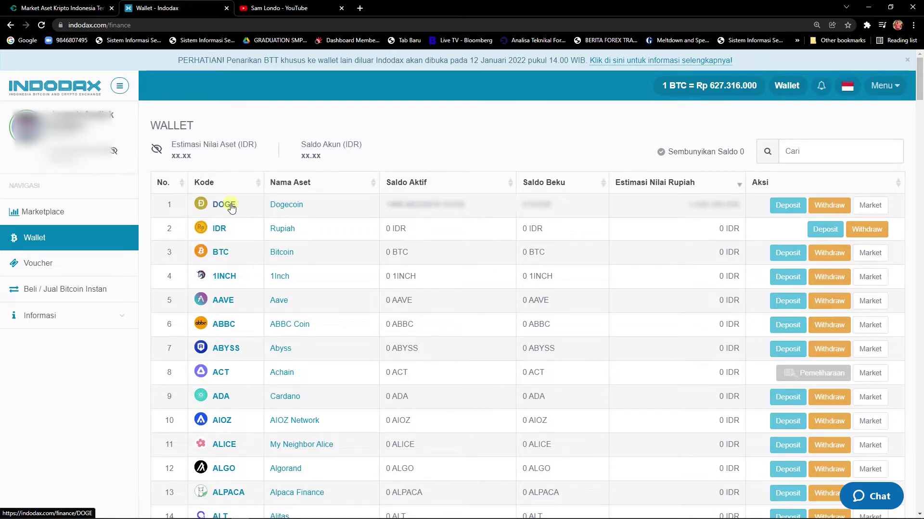
click(232, 206)
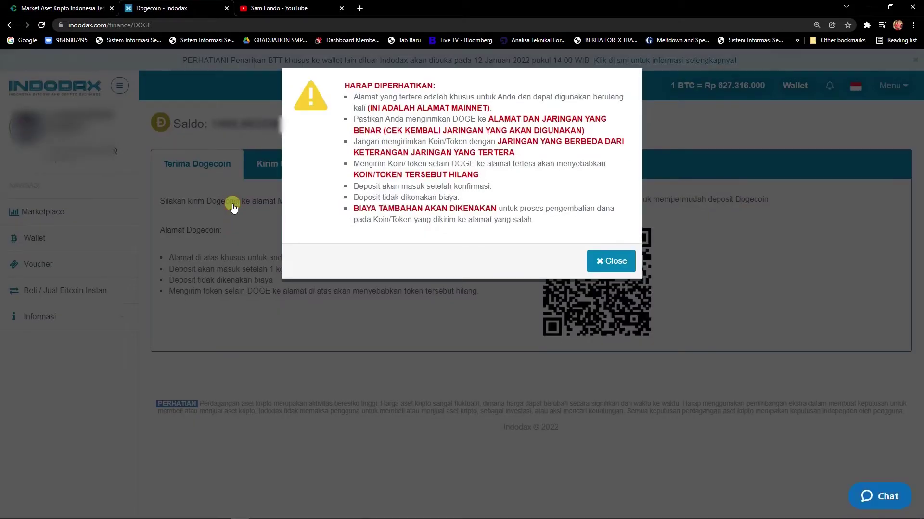
click(618, 266)
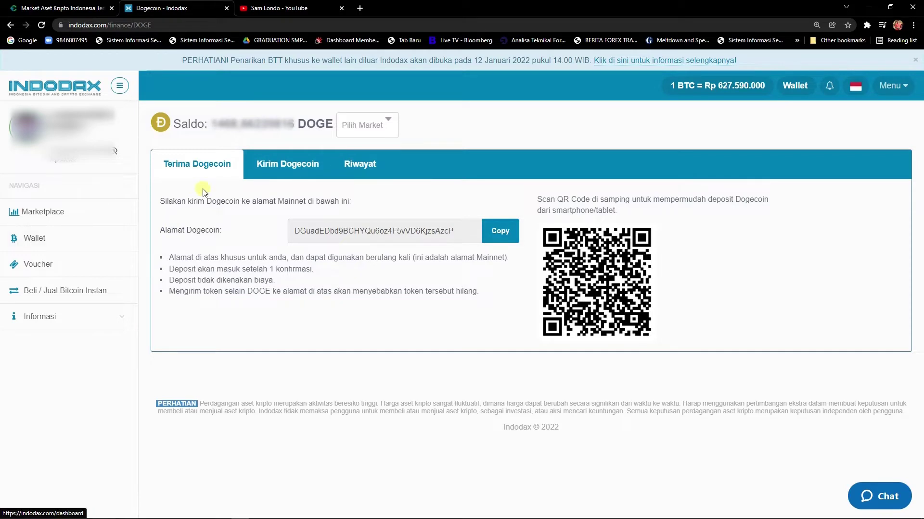
Step: View the Kirim Dogecoin form and highlight its terms on minimum and maximum amounts, fee and arrival time
click(293, 167)
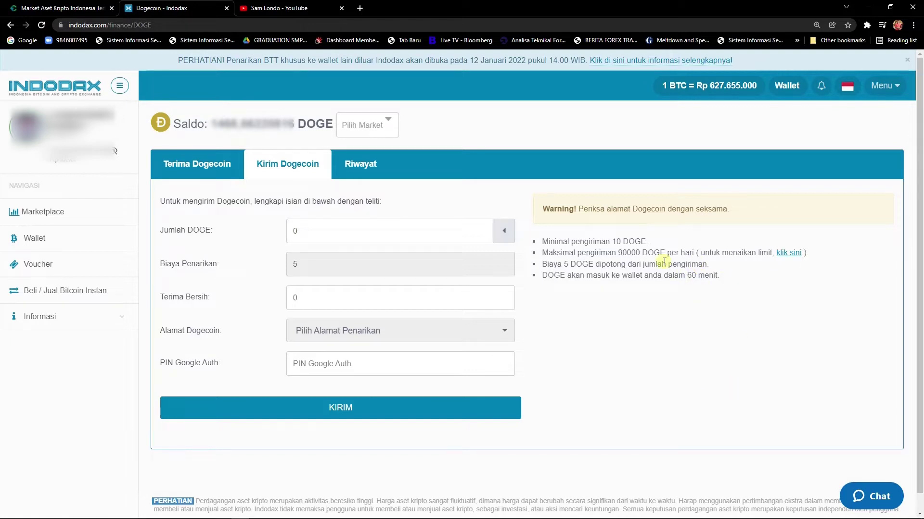
drag(543, 237, 730, 287)
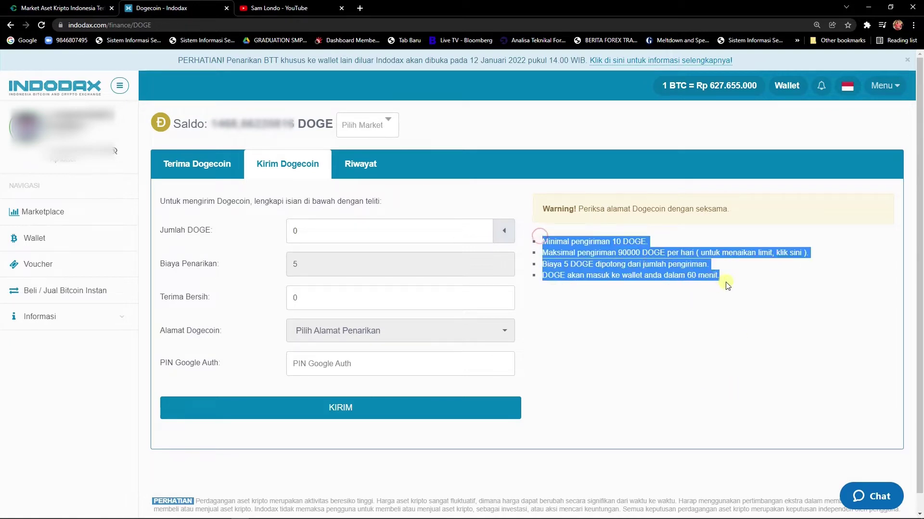
click(773, 292)
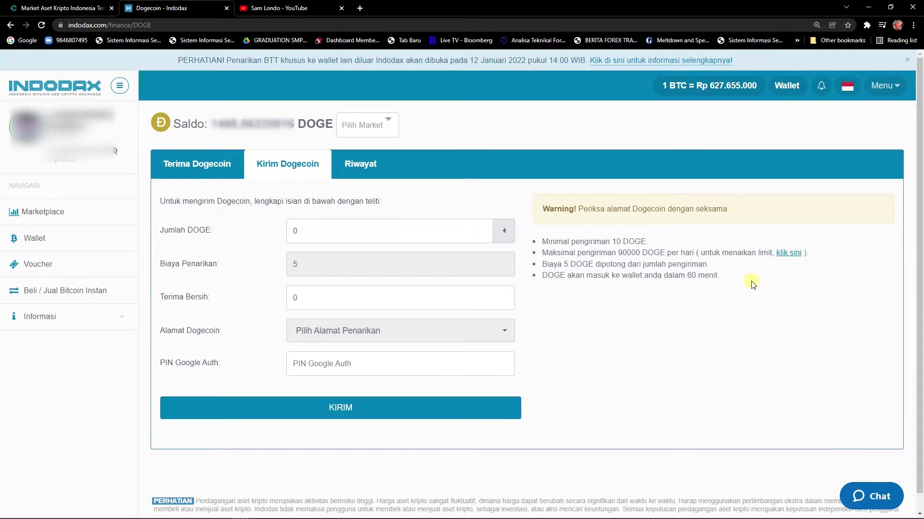
Step: Open the withdrawal limit increase request and examine its personal information, new limit and questionnaire sections
click(789, 253)
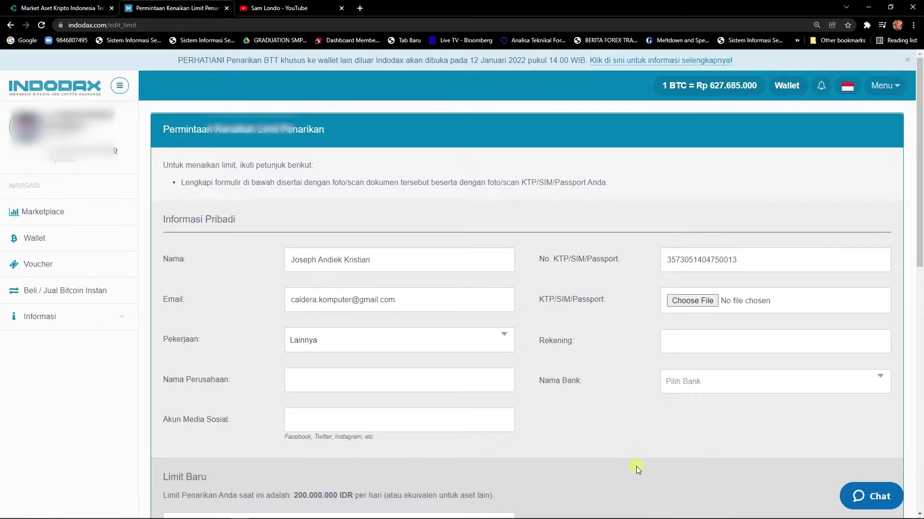
scroll(636, 466, down, 1)
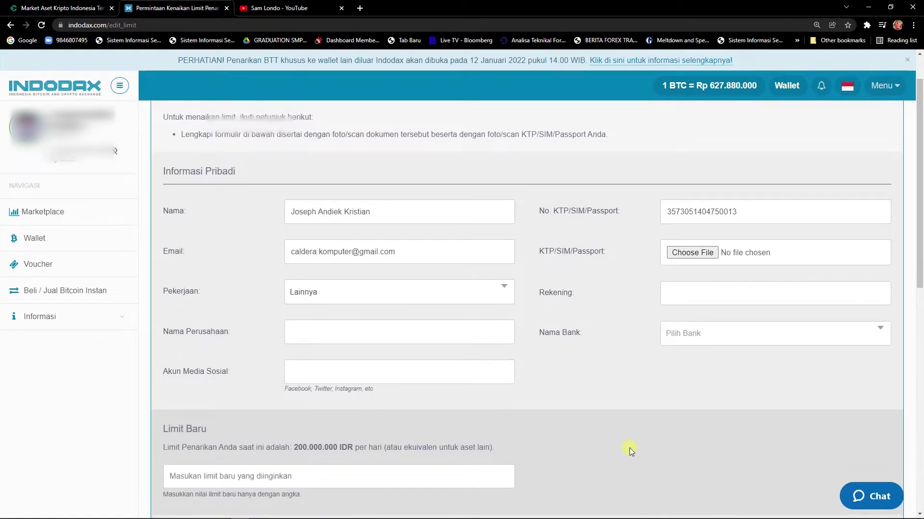
scroll(629, 448, down, 1)
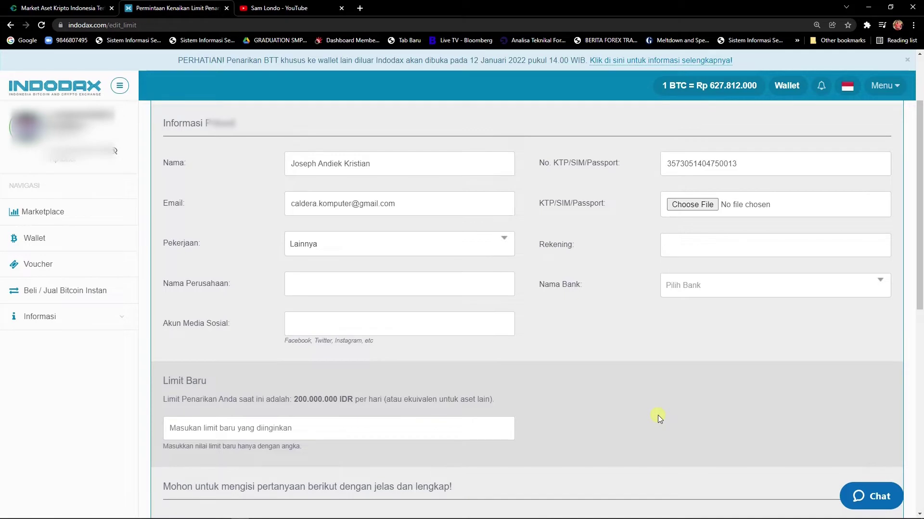
scroll(658, 417, down, 1)
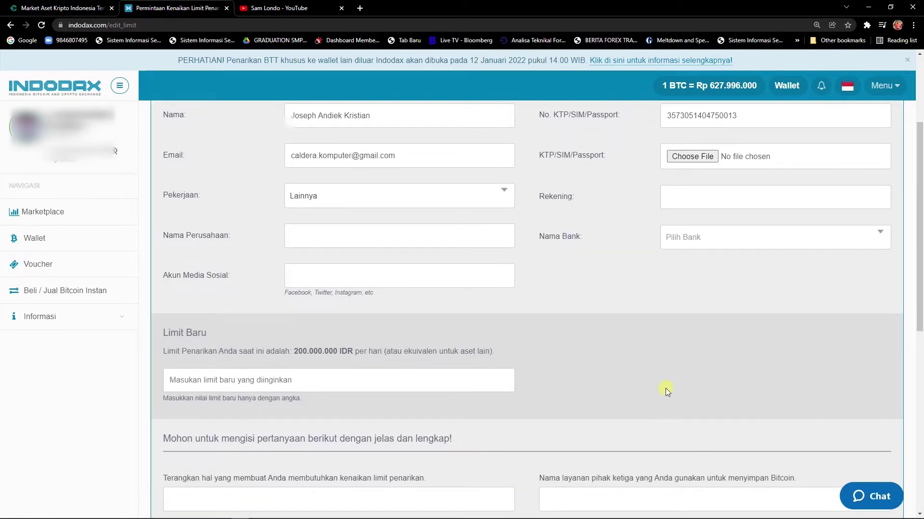
scroll(665, 388, down, 3)
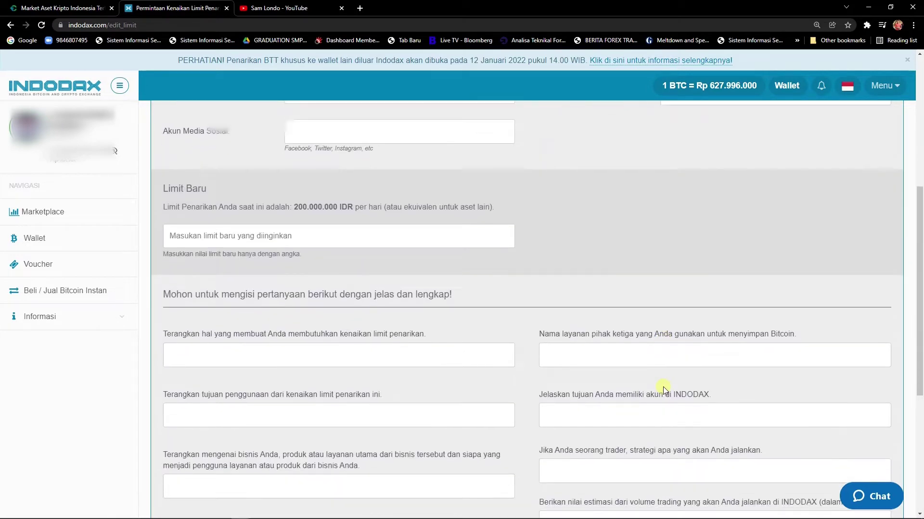
scroll(728, 445, down, 1)
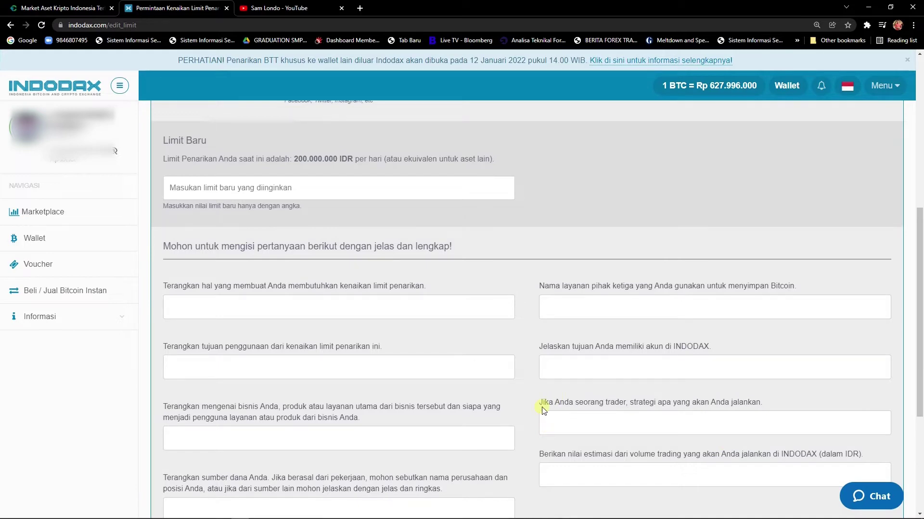
scroll(541, 406, down, 3)
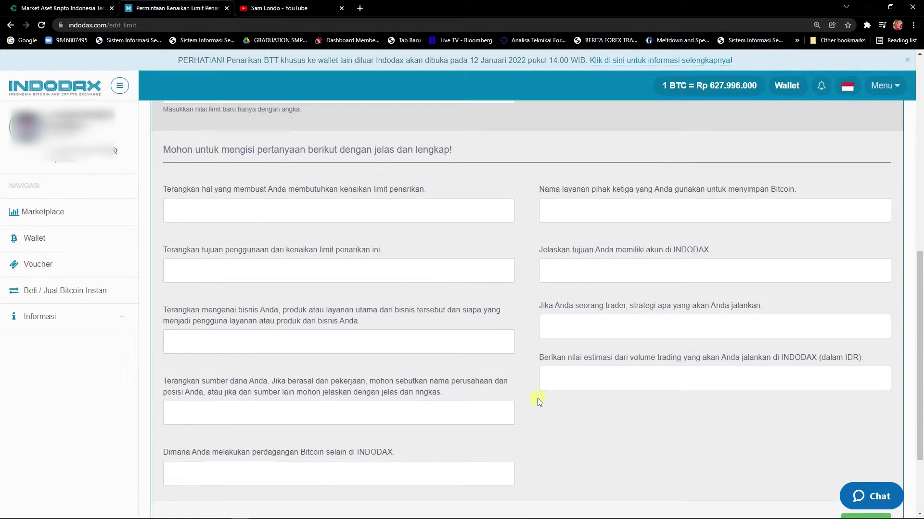
scroll(548, 397, down, 1)
scroll(560, 394, up, 2)
scroll(561, 395, down, 2)
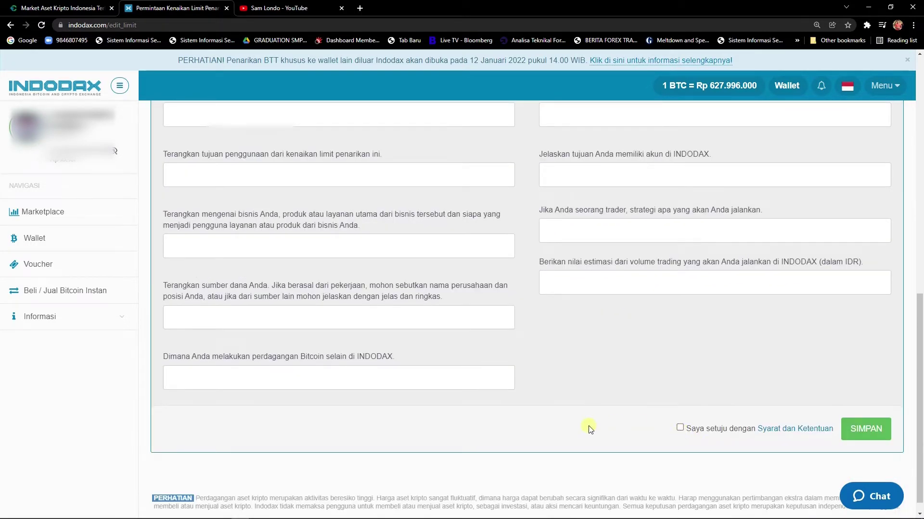
scroll(590, 429, up, 10)
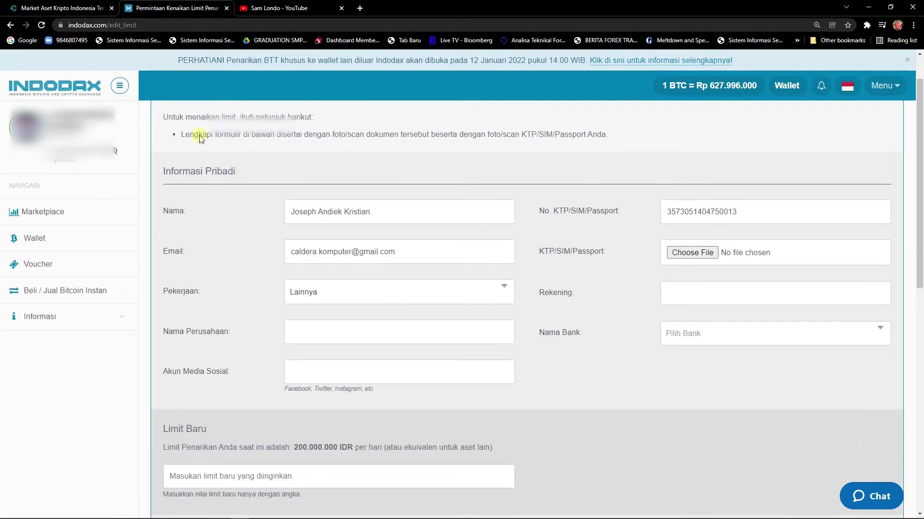
Step: Return from the limit request to the Kirim Dogecoin form, dismissing the deposit notice
click(11, 25)
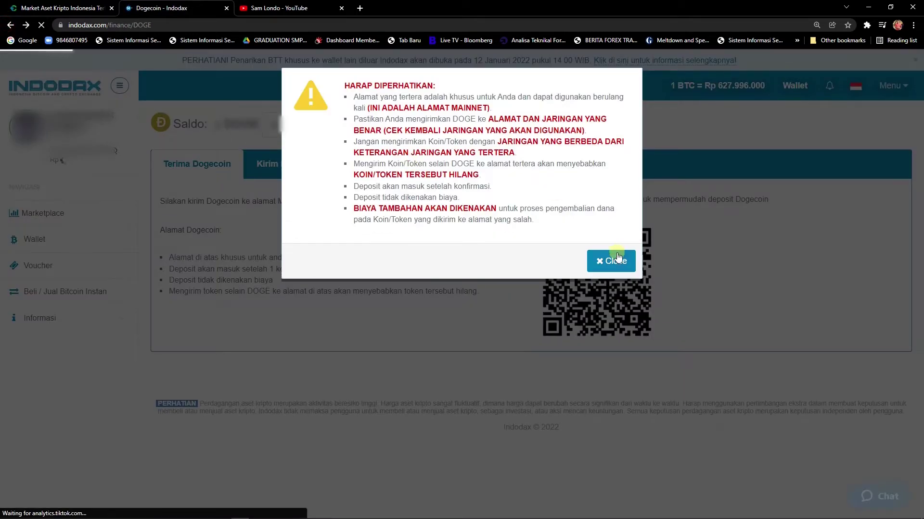
click(613, 261)
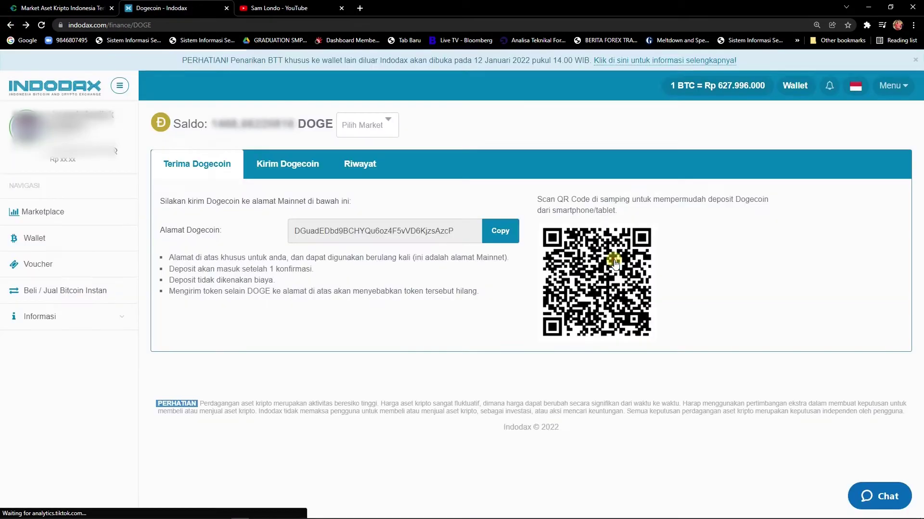
click(285, 164)
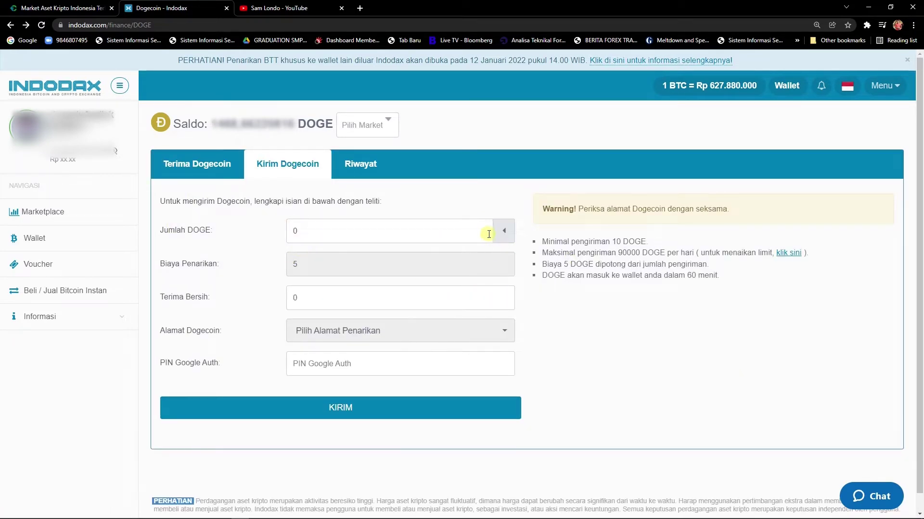
Step: View the percentage choices for the Dogecoin withdrawal amount and set Jumlah DOGE to 100
click(503, 231)
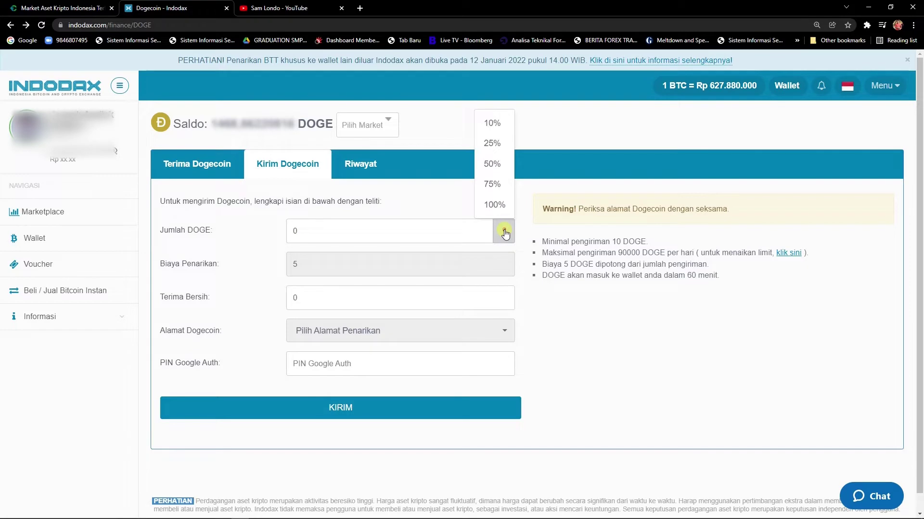
click(361, 232)
double_click(360, 233)
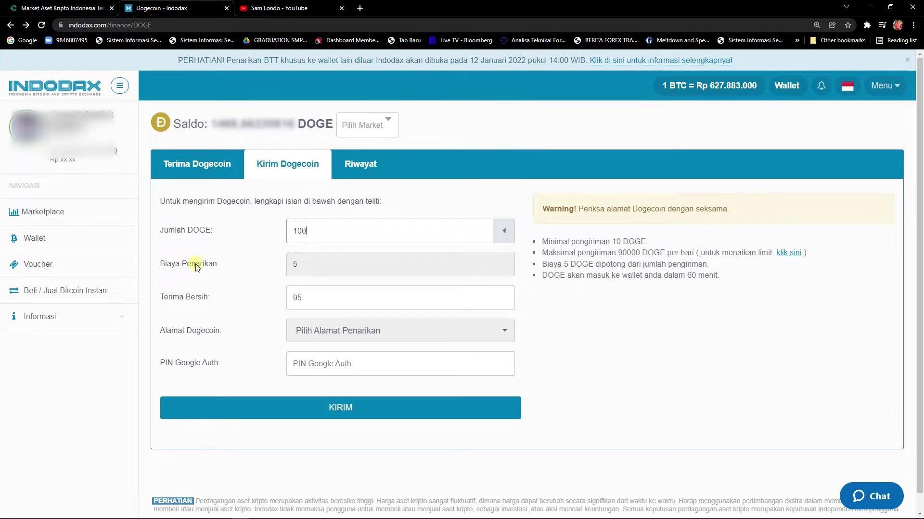
click(344, 263)
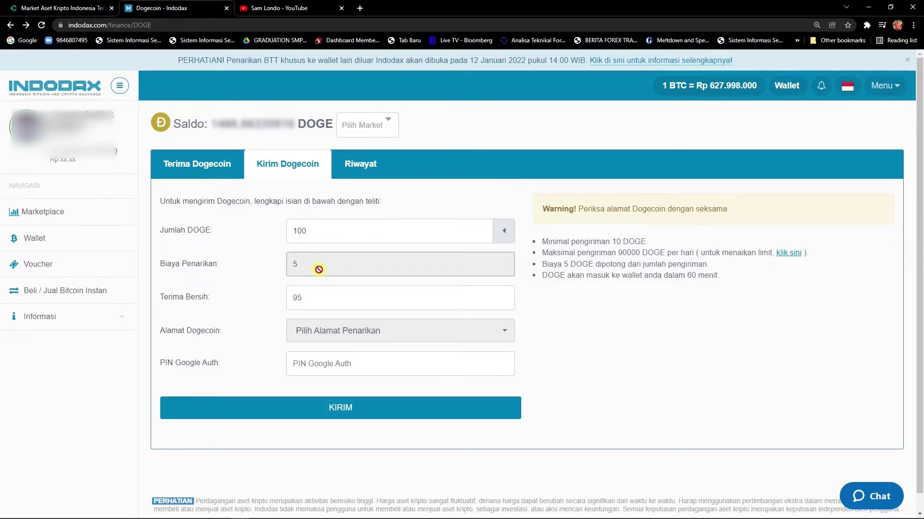
Step: Examine the Dogecoin withdrawal address choices, including Alamat Baru, without selecting one
key(ctrl+plus)
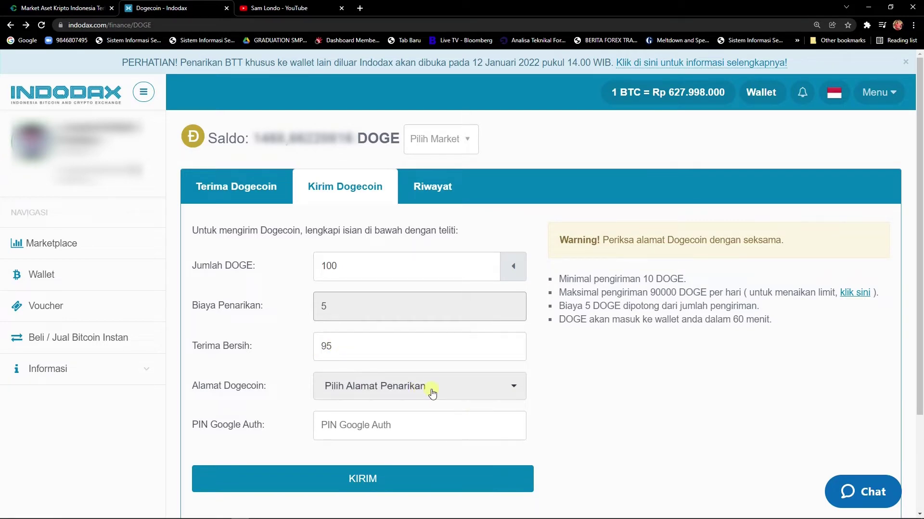
scroll(505, 376, down, 1)
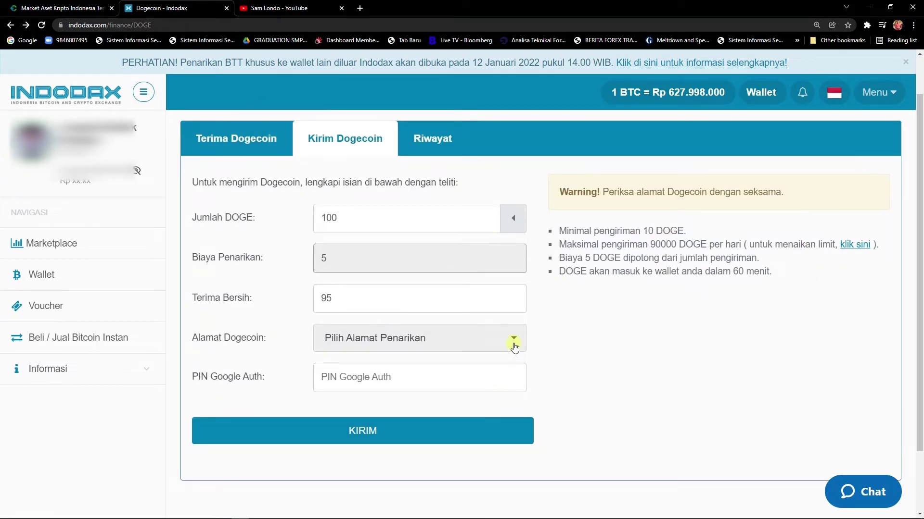
click(513, 343)
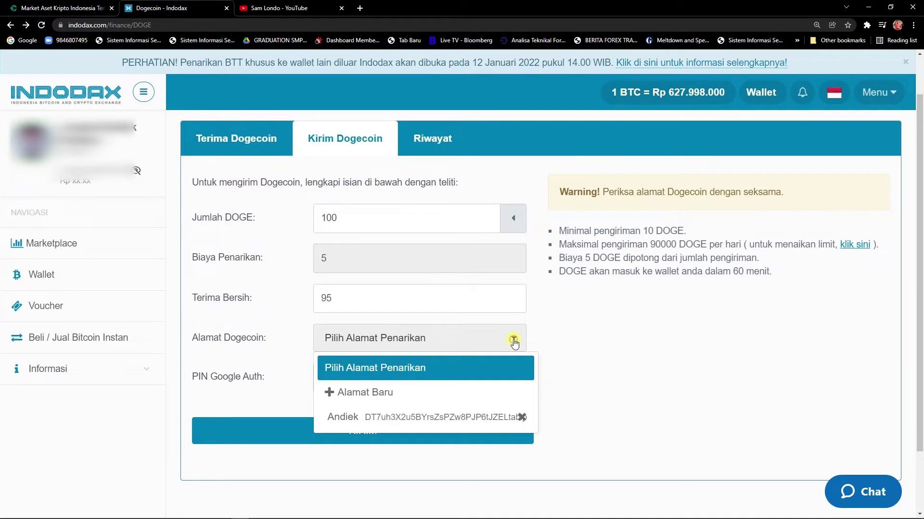
scroll(433, 380, down, 1)
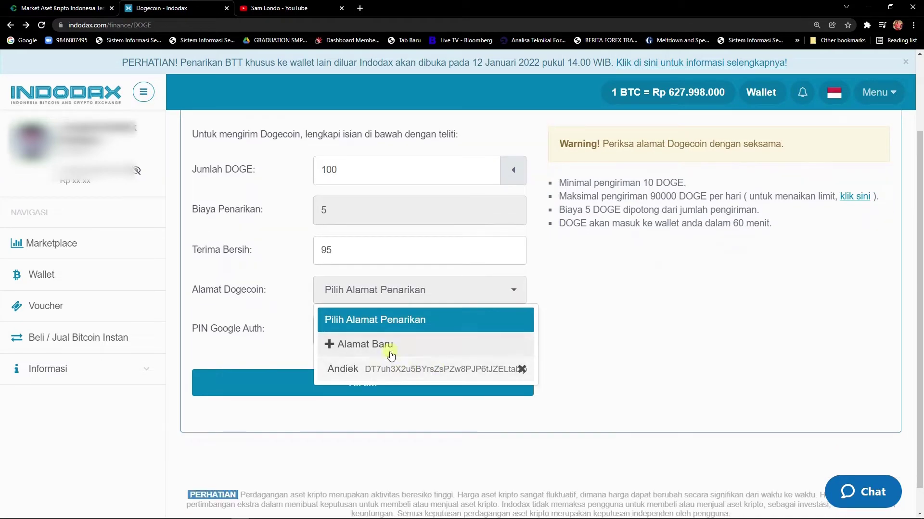
click(648, 357)
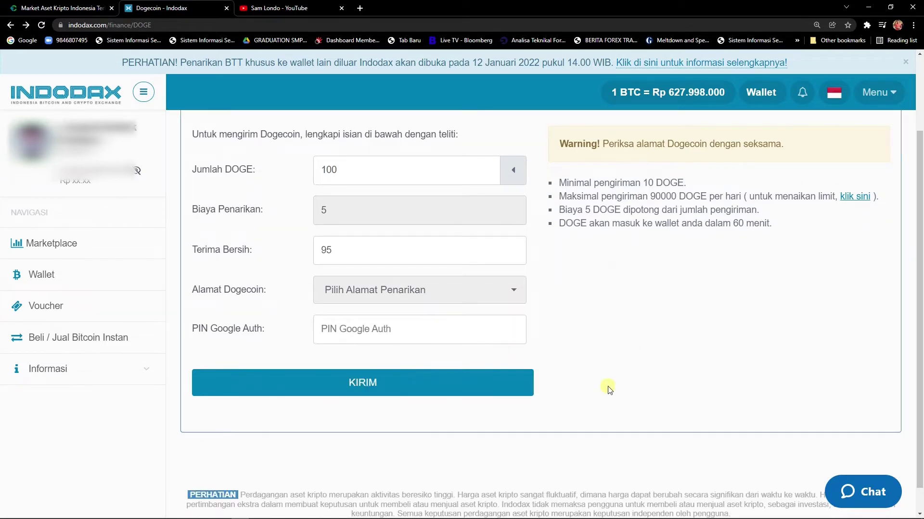
scroll(604, 387, up, 2)
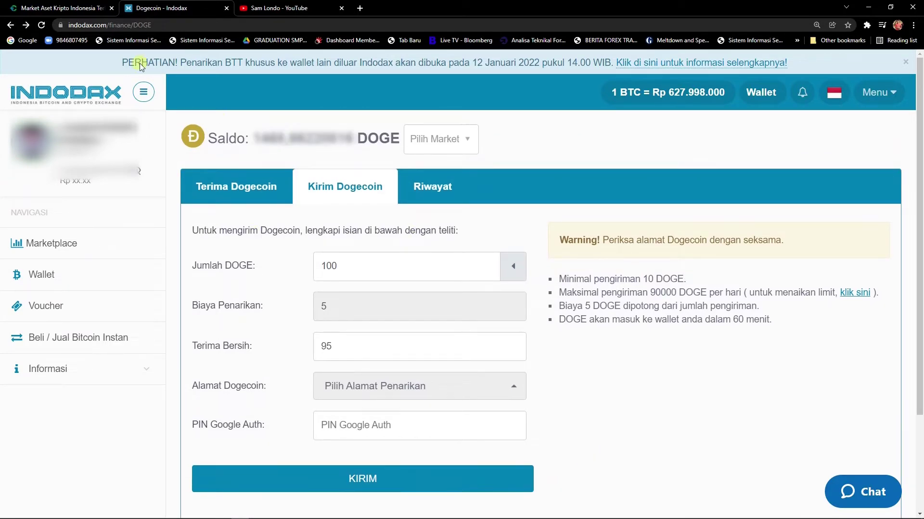
Step: Switch to Tokocrypto and open the Dogecoin deposit page from the wallet balances
click(47, 5)
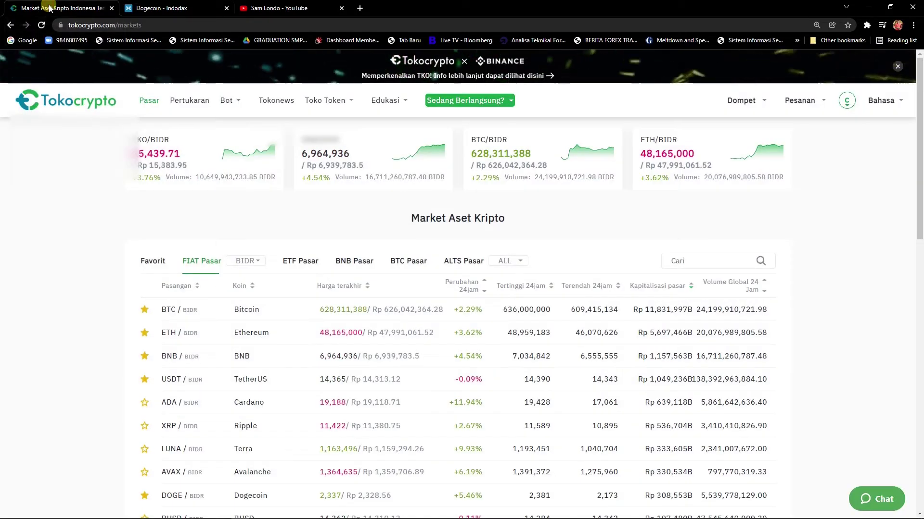
ctrl+scroll(853, 243, up, 2)
ctrl+scroll(853, 243, down, 1)
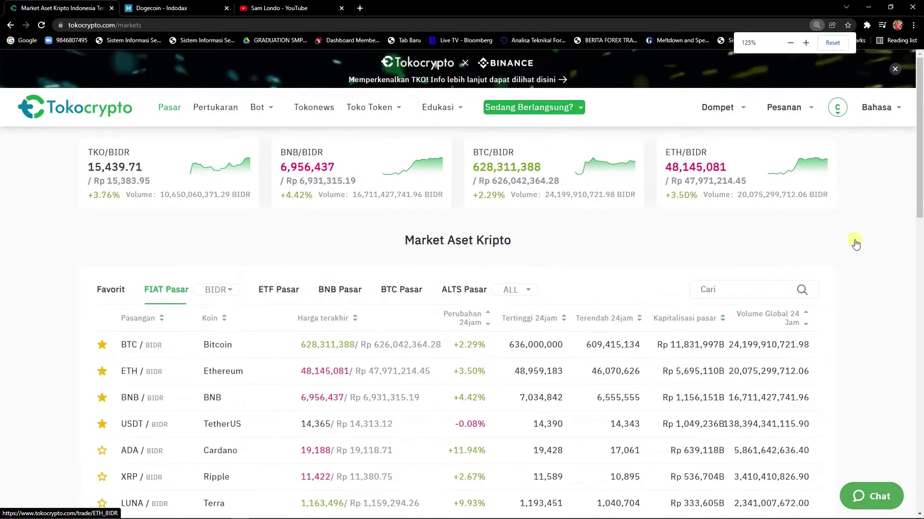
mouse_move(748, 105)
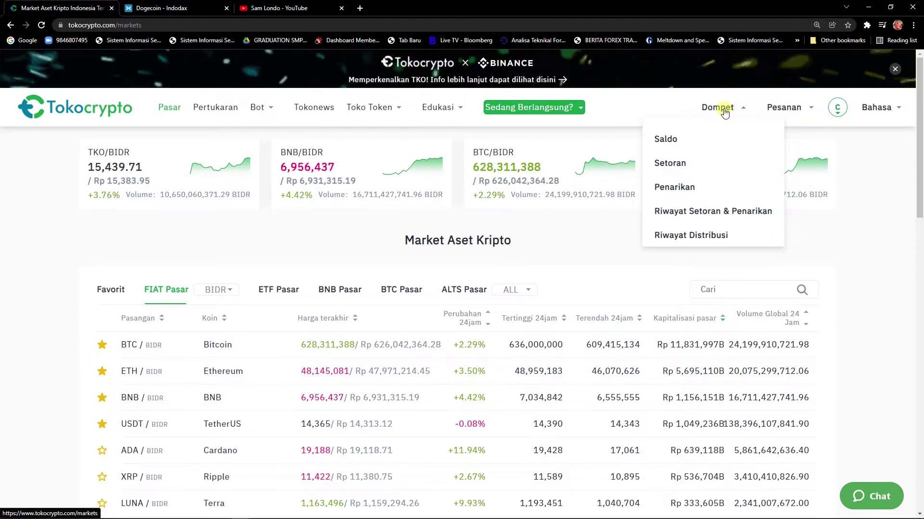
click(682, 140)
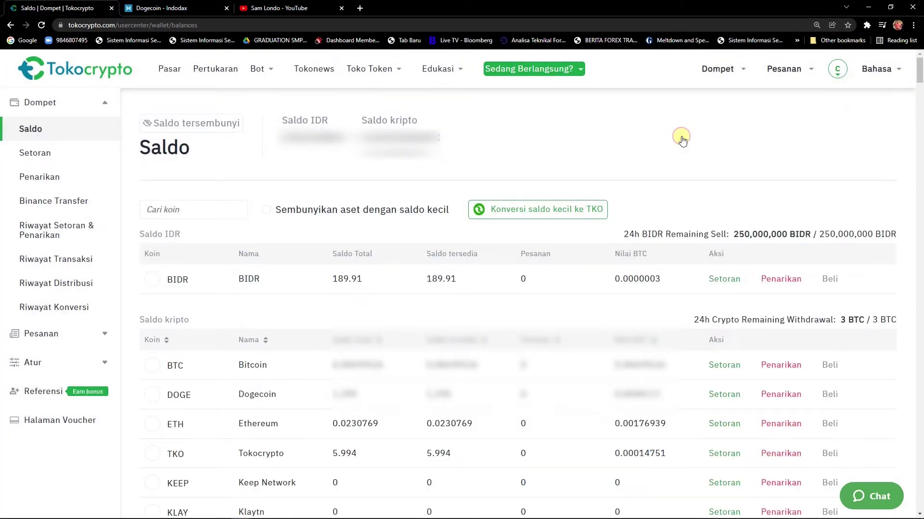
scroll(669, 337, down, 1)
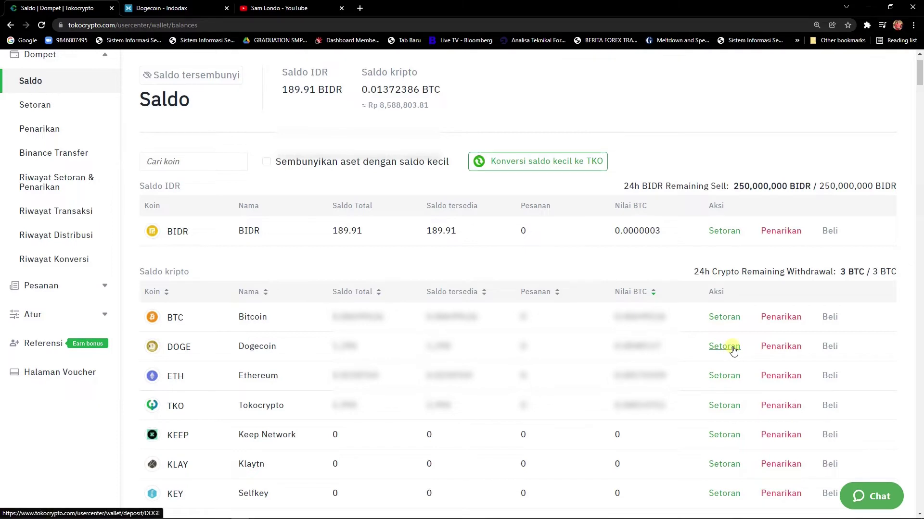
click(724, 347)
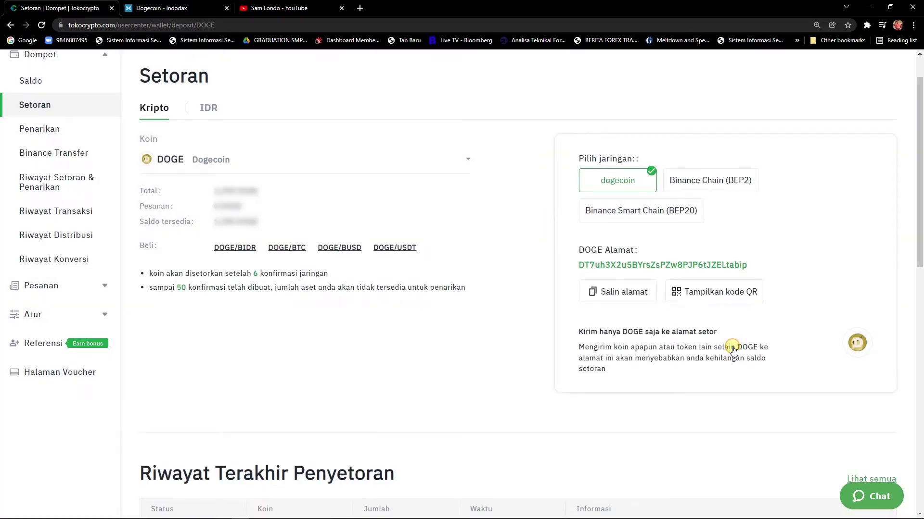
scroll(350, 361, up, 1)
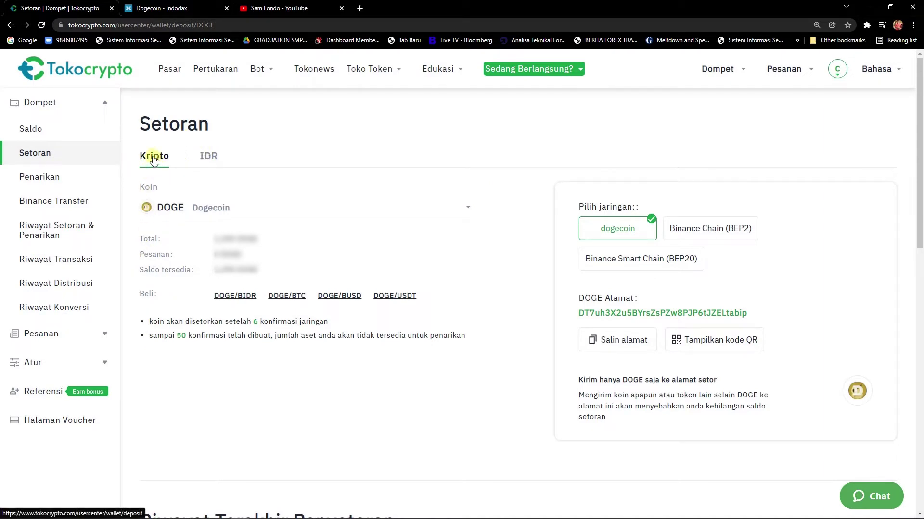
Step: View the bank and e-wallet choices for IDR deposits, then return to the crypto deposit page
click(207, 155)
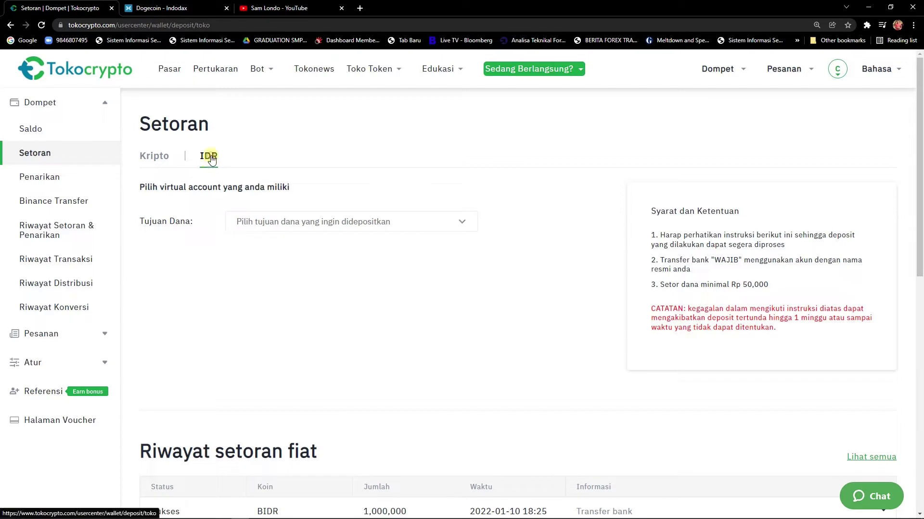
click(394, 222)
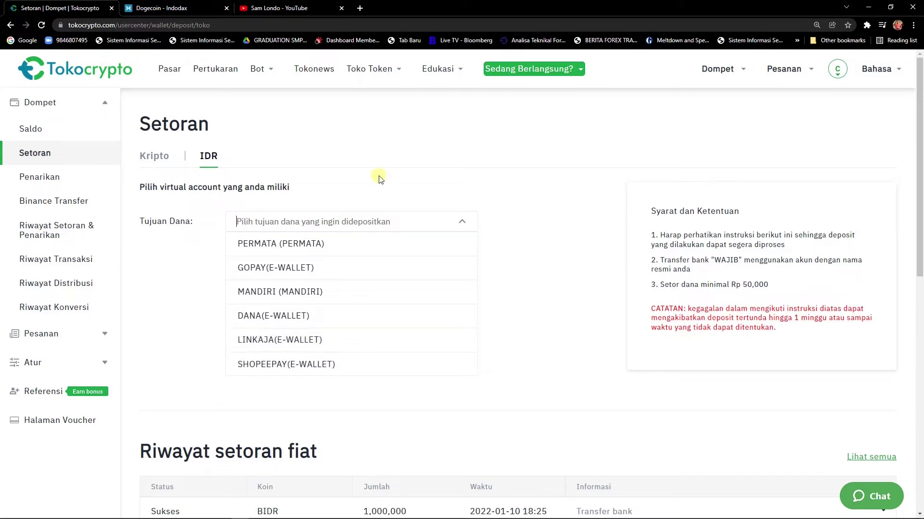
click(393, 132)
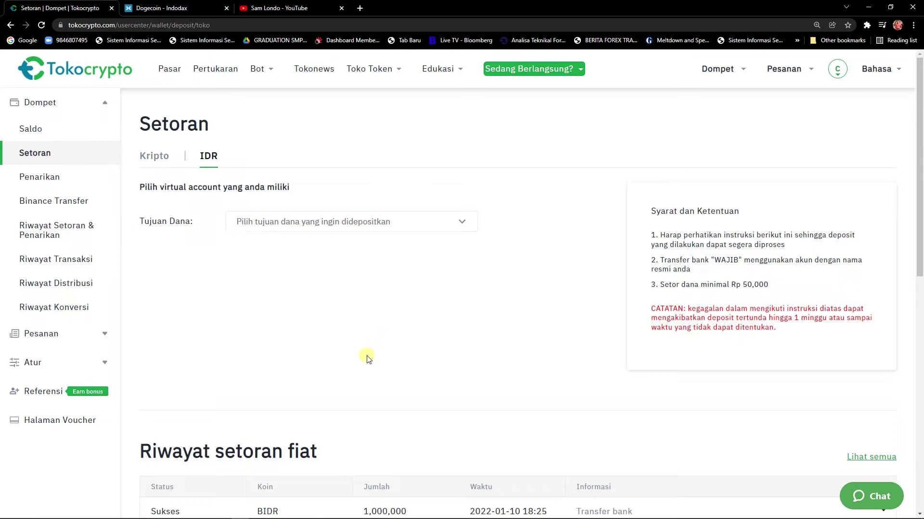
click(155, 158)
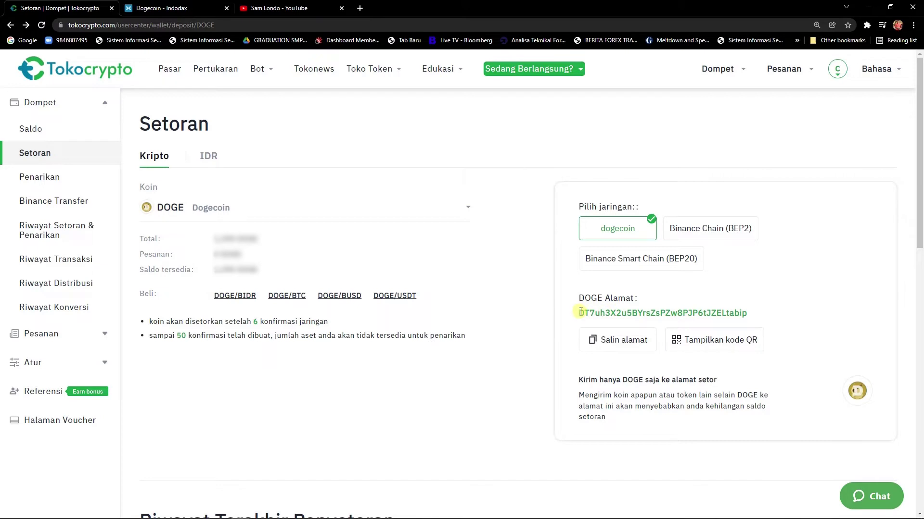
Step: Highlight and copy the DOGE deposit address for the dogecoin network
drag(581, 312, 755, 312)
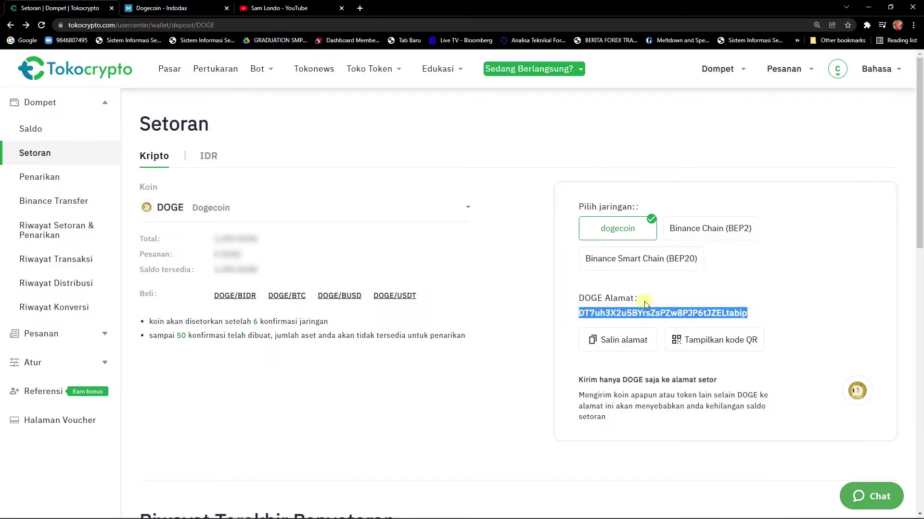
click(674, 313)
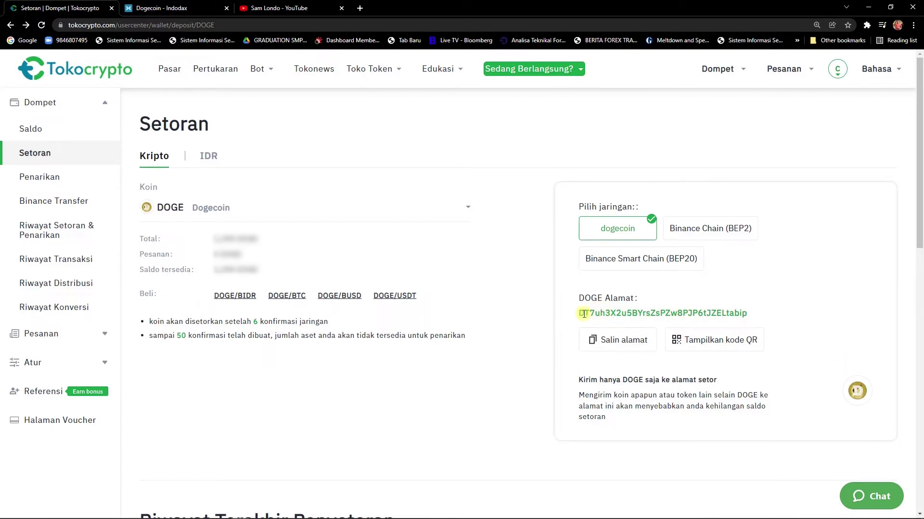
double_click(749, 313)
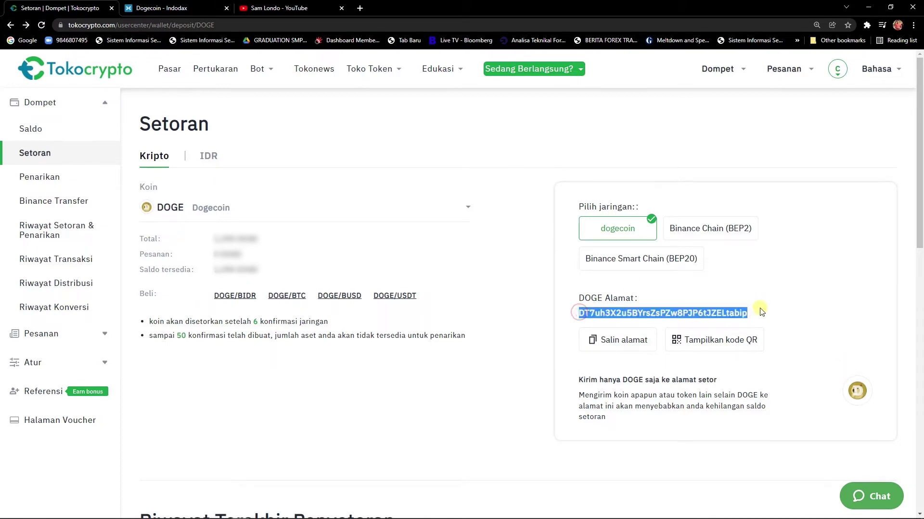
click(619, 341)
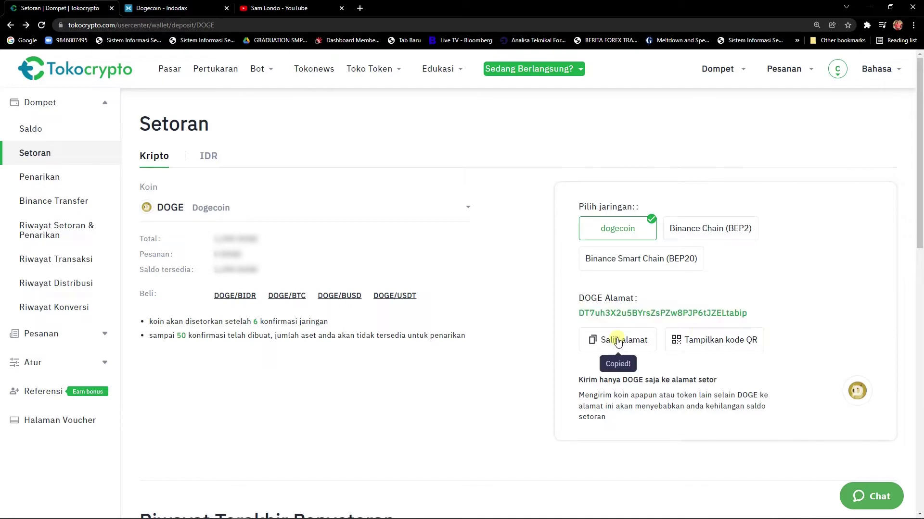
Step: Switch to Indodax and add a new withdrawal address with the label Doge Indodax and the copied Tokocrypto deposit address
click(169, 8)
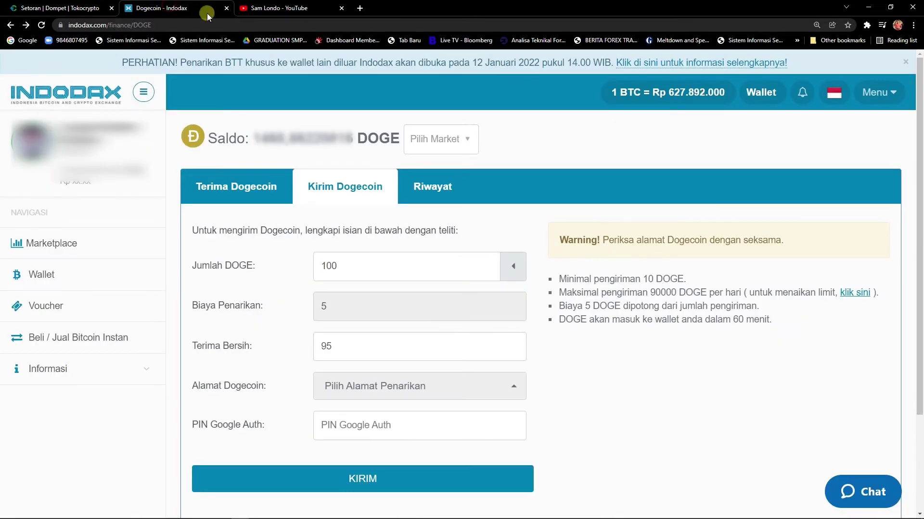
scroll(717, 478, down, 1)
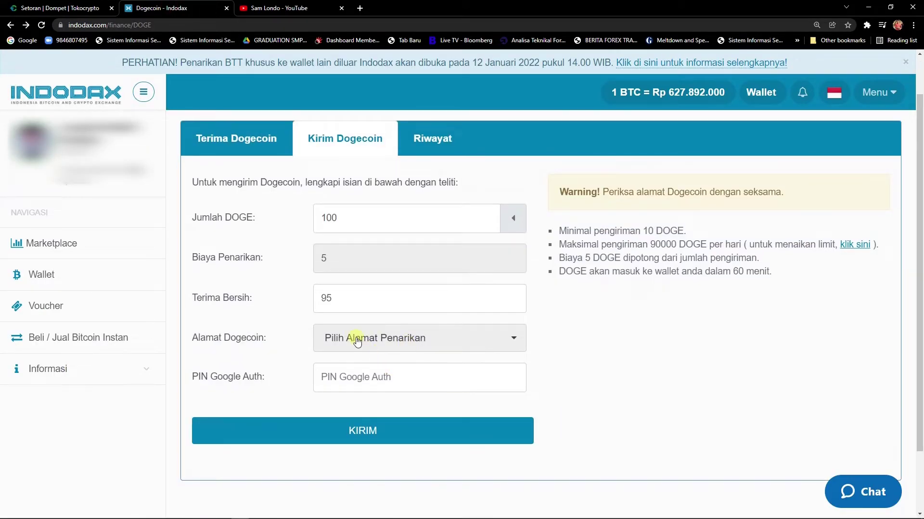
click(477, 342)
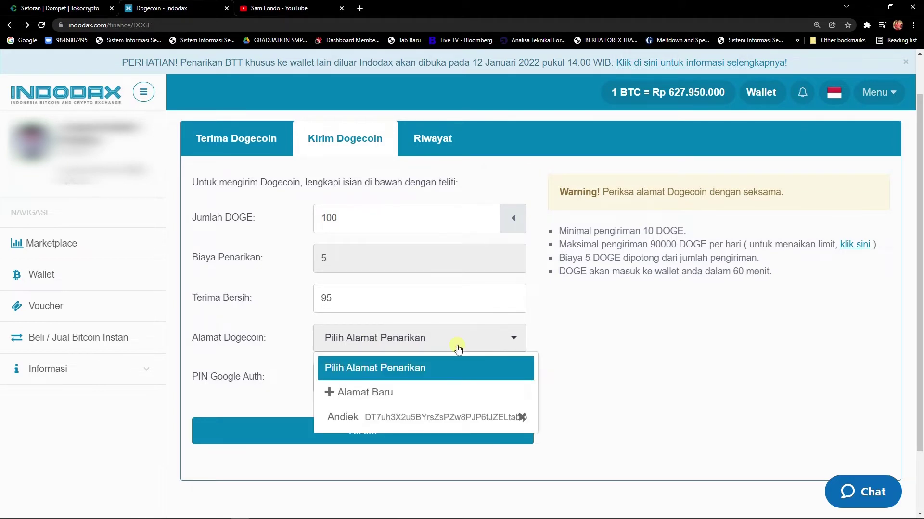
click(382, 394)
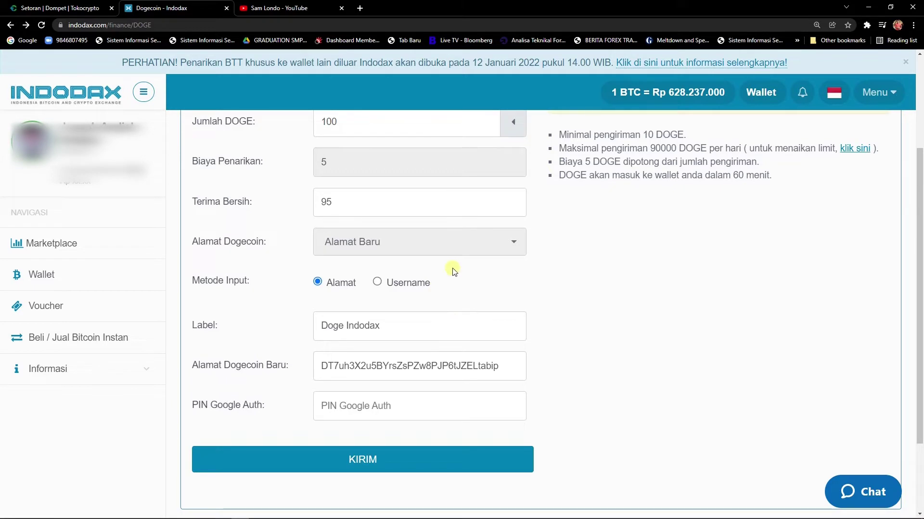
Step: Delete the previously saved Dogecoin withdrawal address from the address choices and confirm its removal
click(446, 245)
click(522, 322)
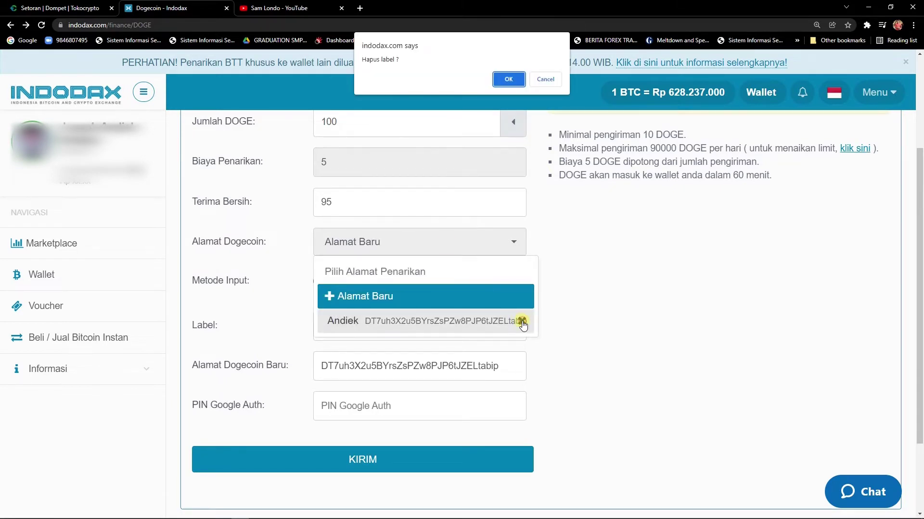
click(510, 79)
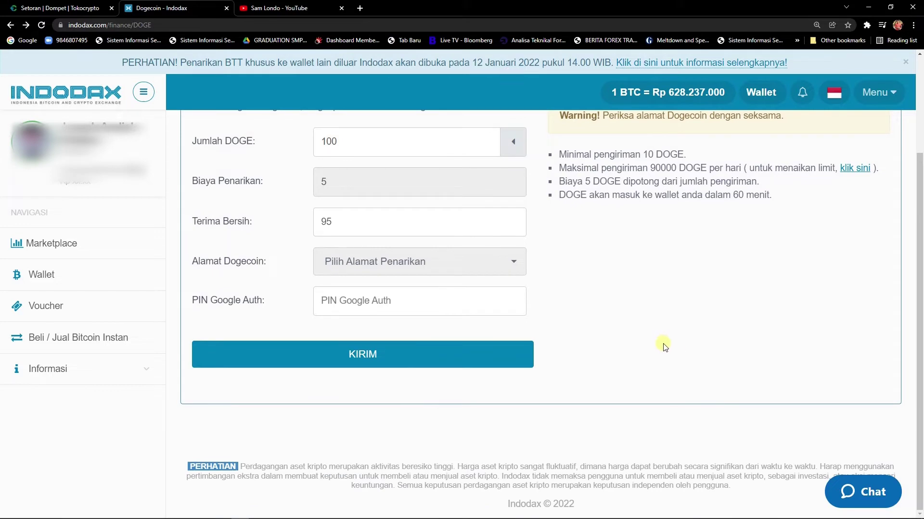
Step: Select Alamat Baru again as the Dogecoin withdrawal address and review the new address details
scroll(664, 345, up, 1)
scroll(664, 345, up, 1)
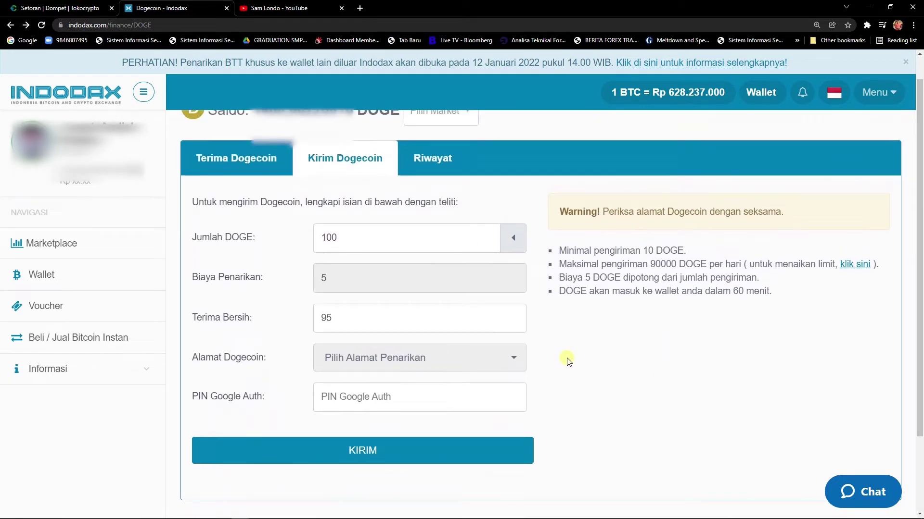
scroll(573, 361, up, 1)
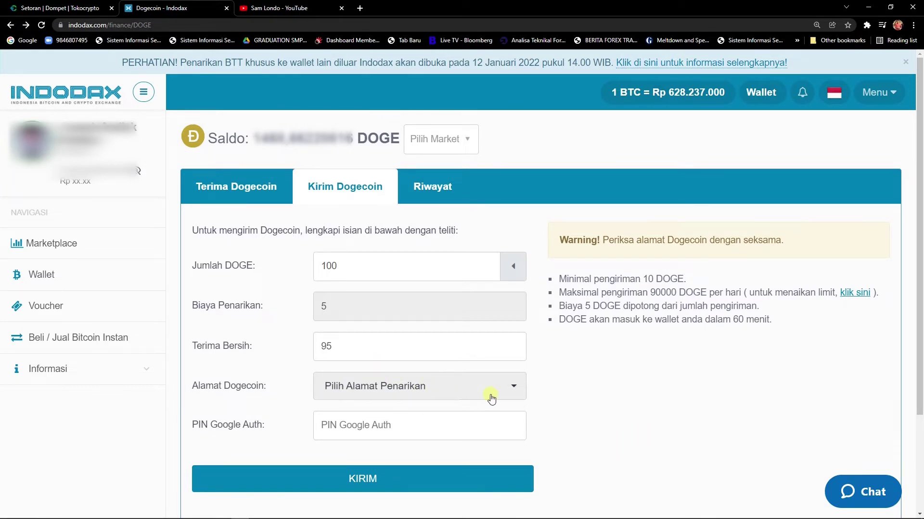
click(505, 387)
click(378, 439)
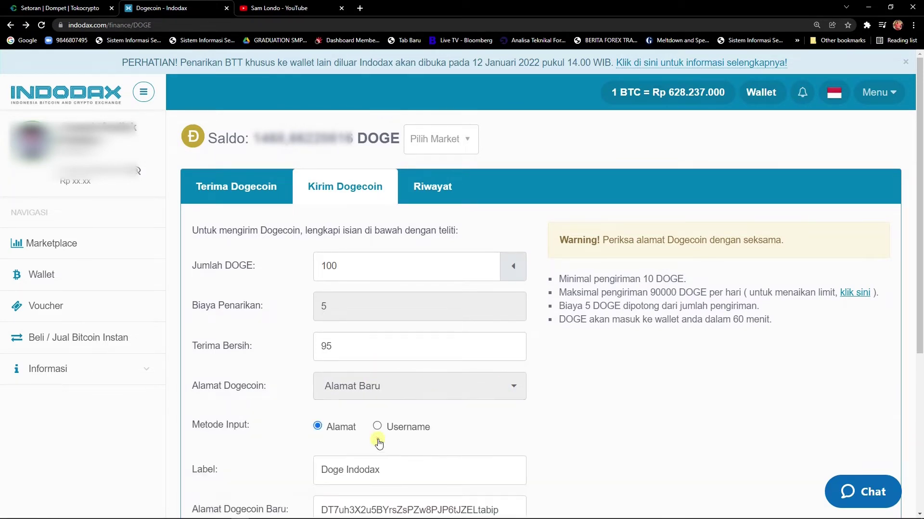
scroll(614, 458, down, 2)
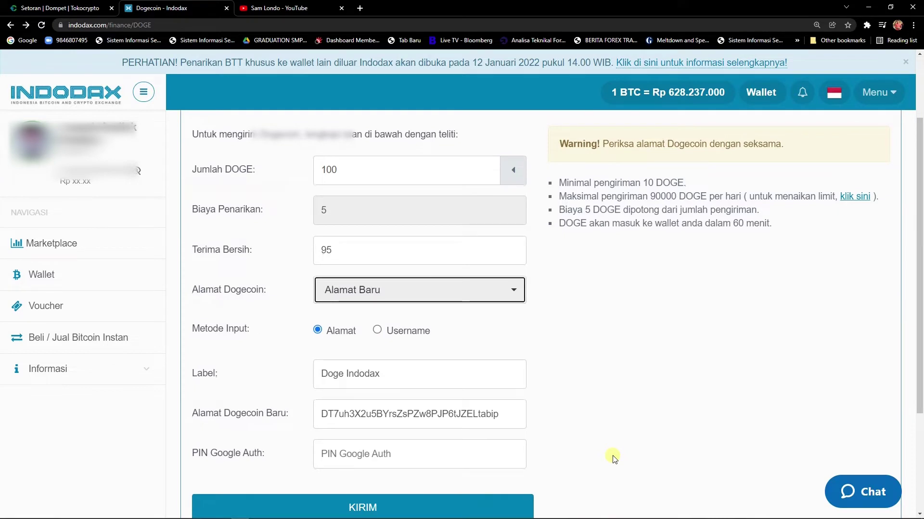
Step: Copy the DOGE deposit address again from Tokocrypto and replace the new Dogecoin address in the Indodax withdrawal form with it
click(60, 8)
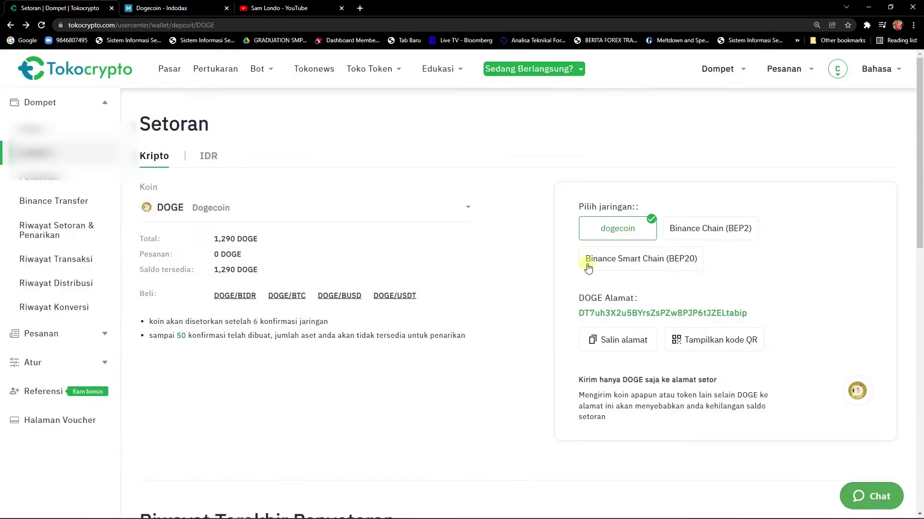
click(620, 343)
click(208, 9)
double_click(513, 415)
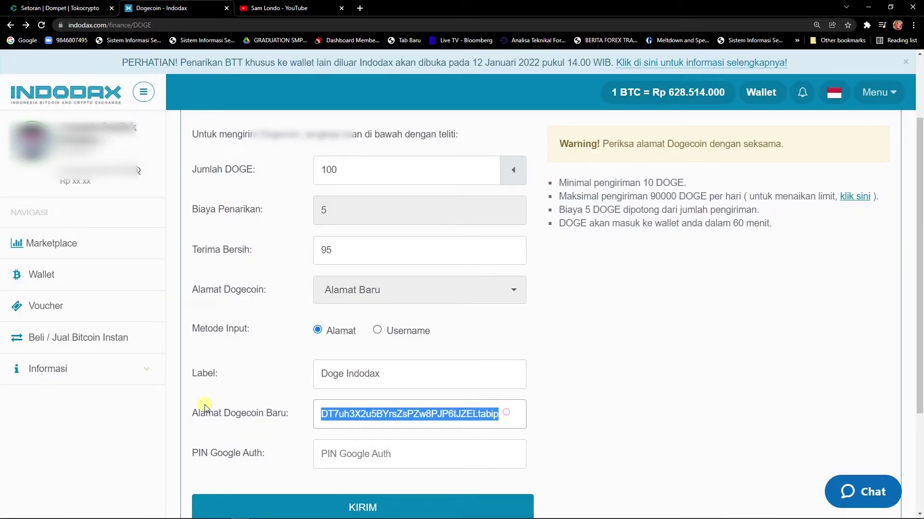
key(BackSpace)
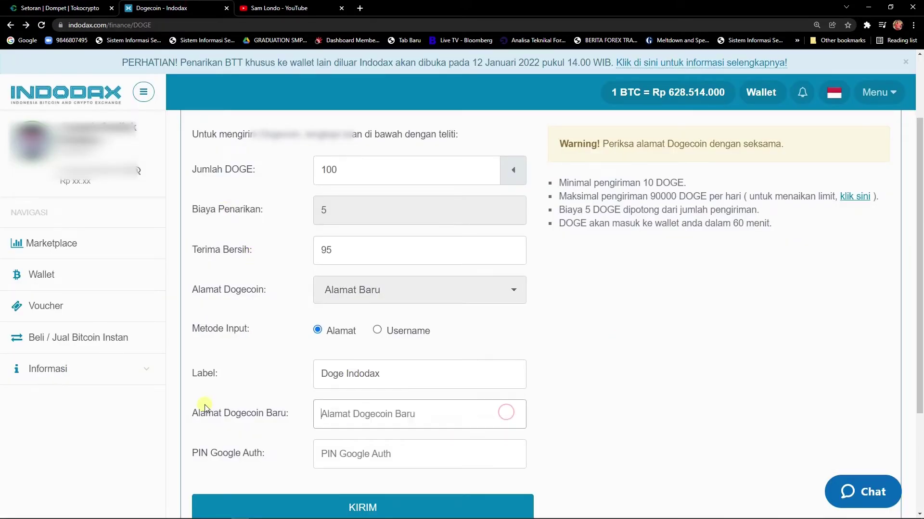
right_click(367, 415)
click(402, 338)
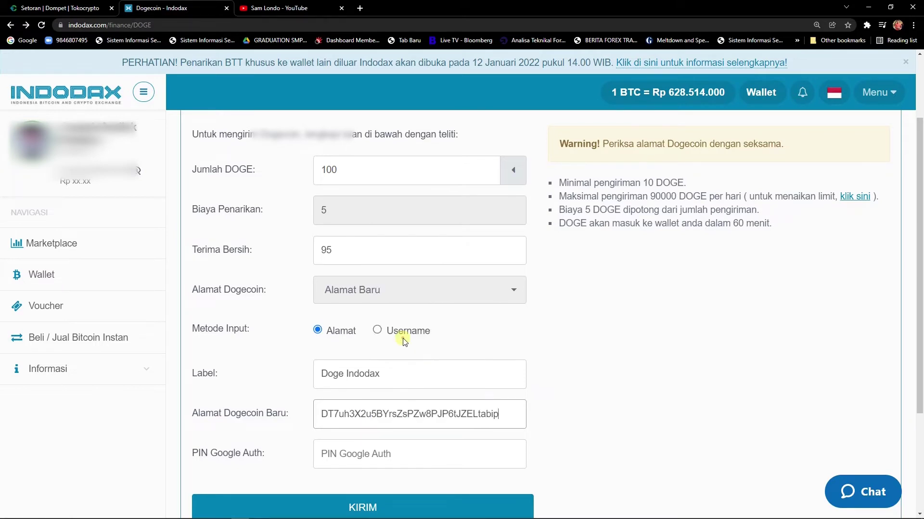
Step: Enter the Google Auth PIN, submit the 100 DOGE withdrawal and dismiss the address and network notice
scroll(698, 441, down, 1)
click(417, 405)
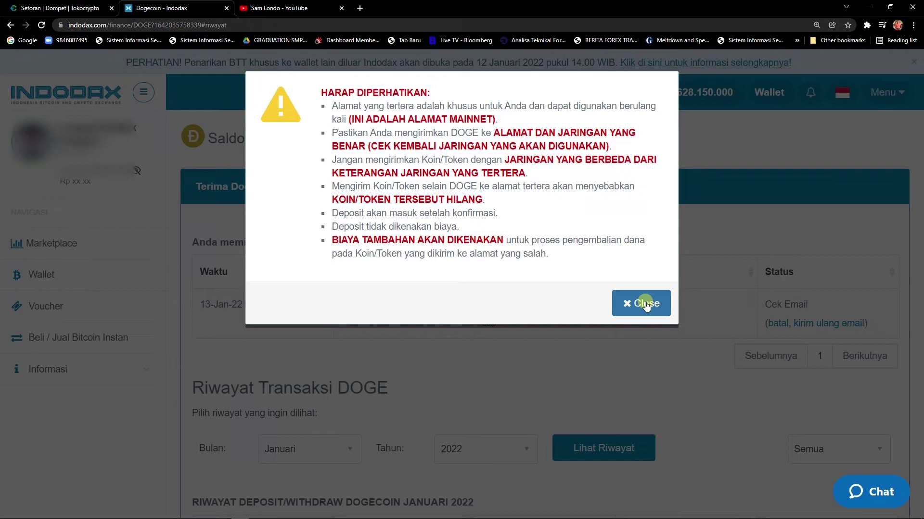
click(646, 304)
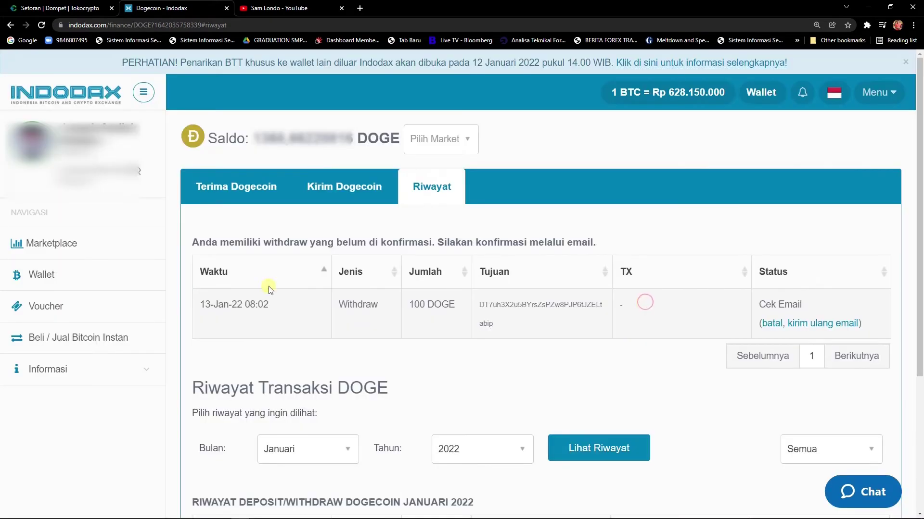
Step: Open Gmail in a new browser tab and open the Indodax Dogecoin withdrawal confirmation email under Update
click(361, 8)
click(831, 64)
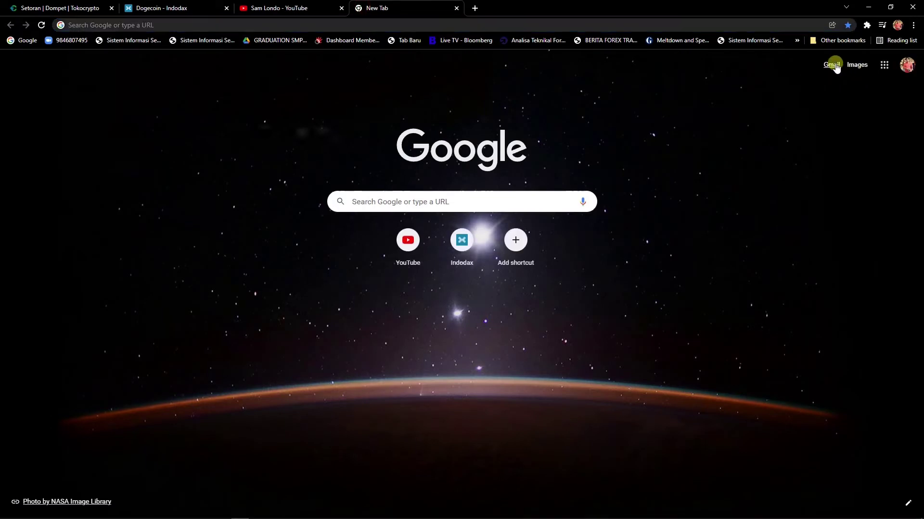
click(548, 117)
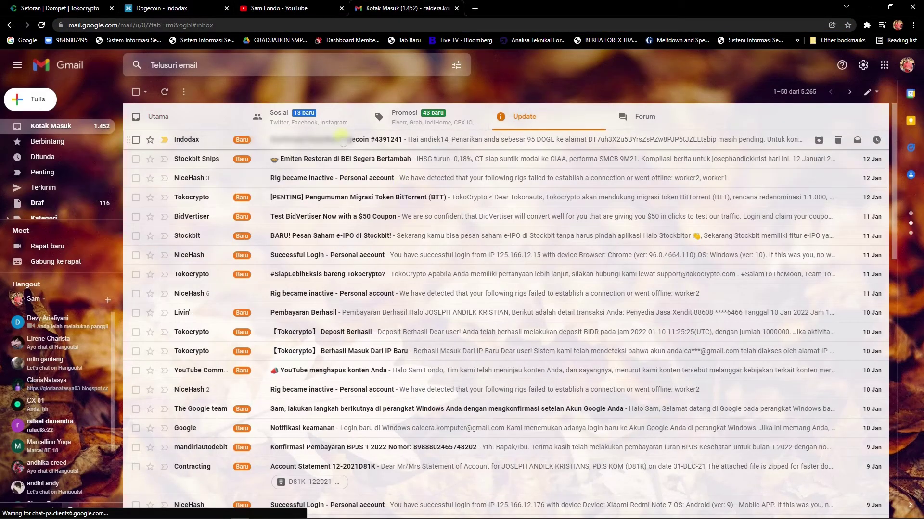
click(355, 140)
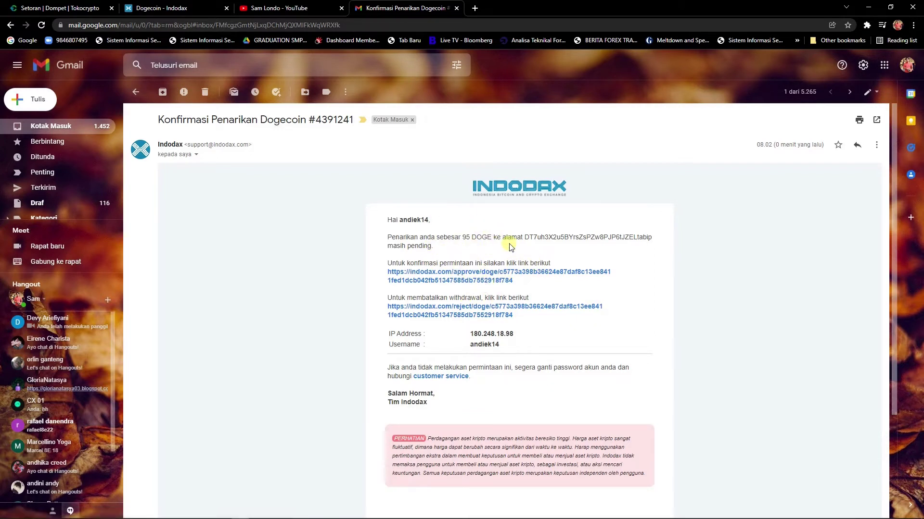
Step: Review the amount and destination address in the enlarged email, and approve the withdrawal through its confirmation link
drag(402, 247, 666, 237)
click(636, 245)
scroll(564, 306, down, 1)
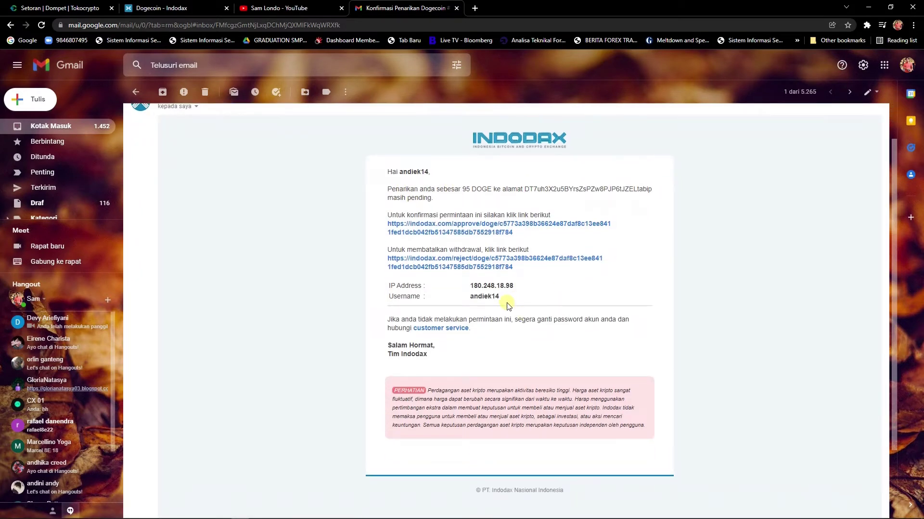
key(ctrl+plus)
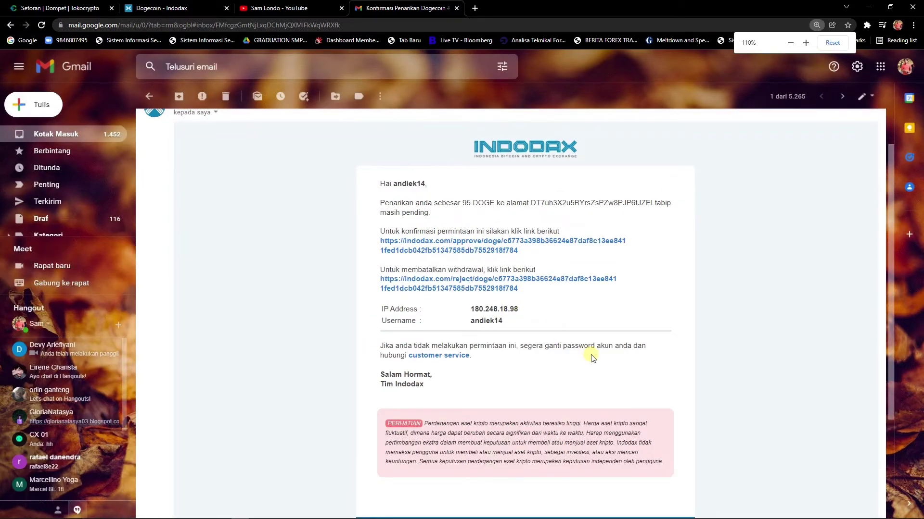
key(ctrl+plus)
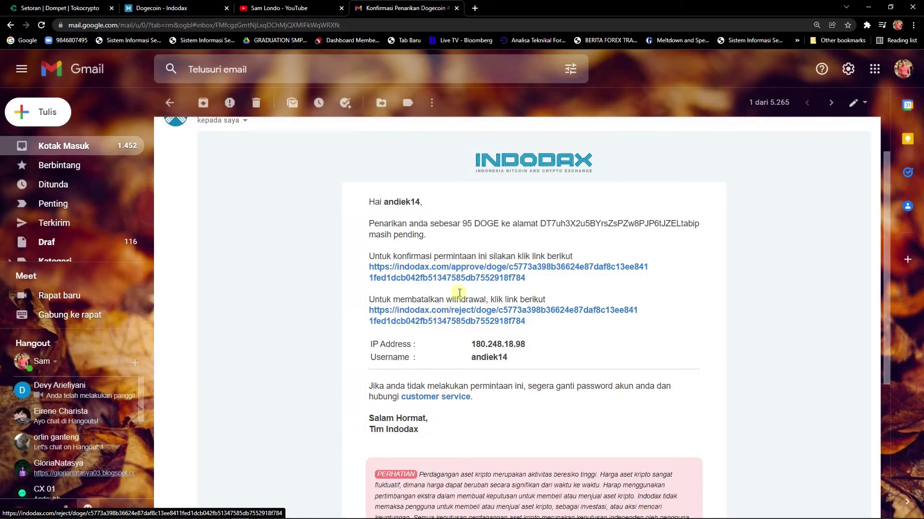
click(484, 271)
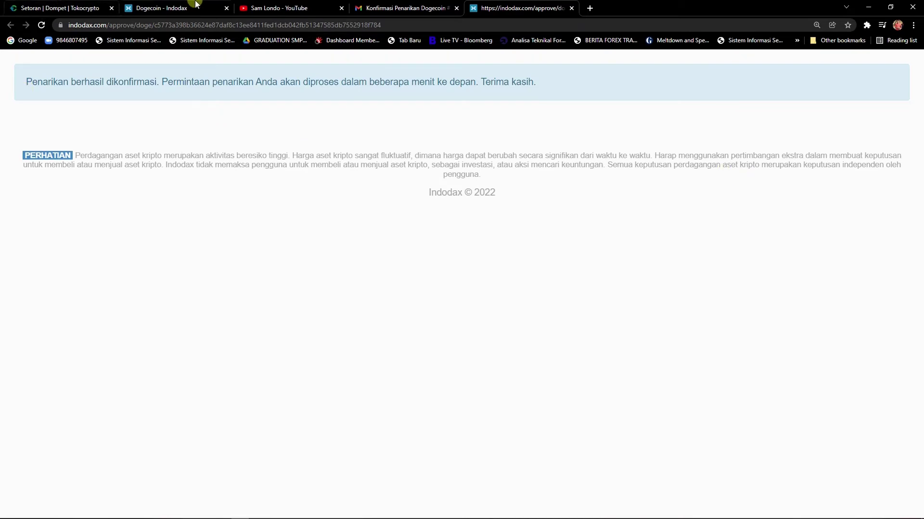
Step: Return to Indodax, refresh the Riwayat view of DOGE transactions and check the withdrawal's status
click(163, 6)
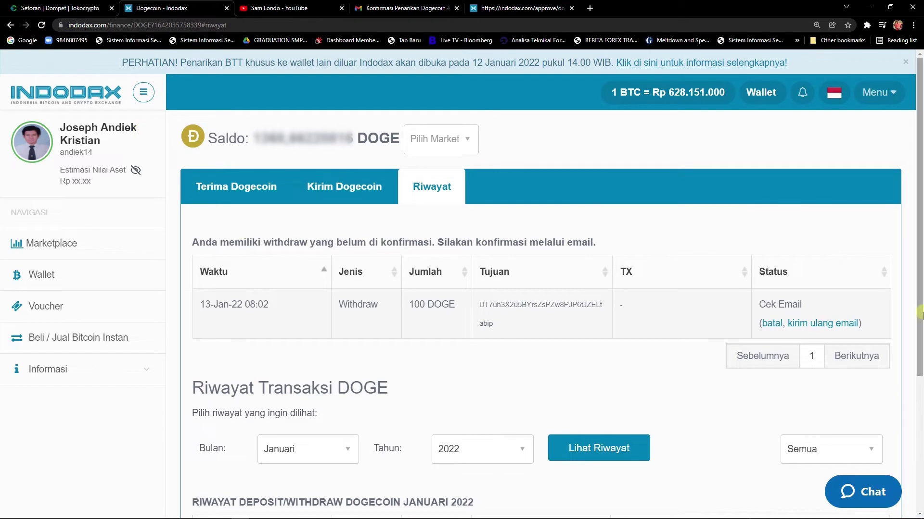
scroll(649, 339, down, 1)
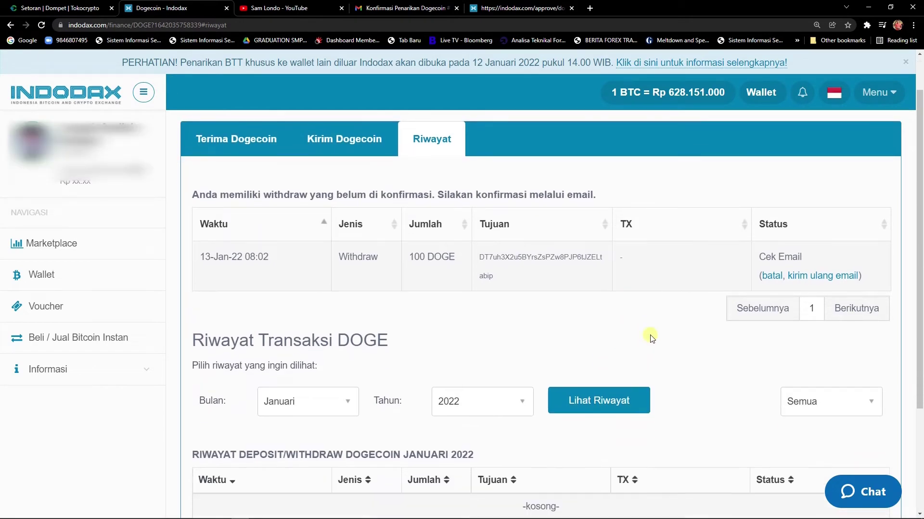
click(377, 139)
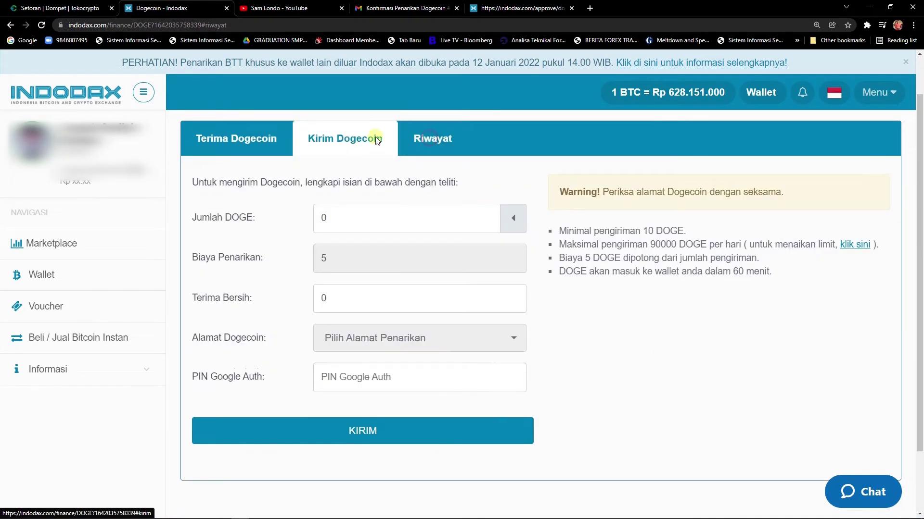
click(432, 138)
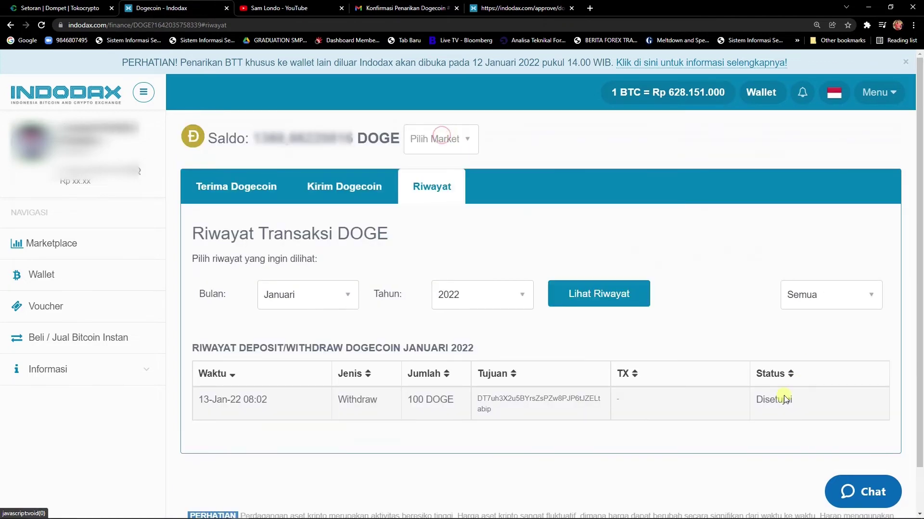
scroll(734, 437, down, 1)
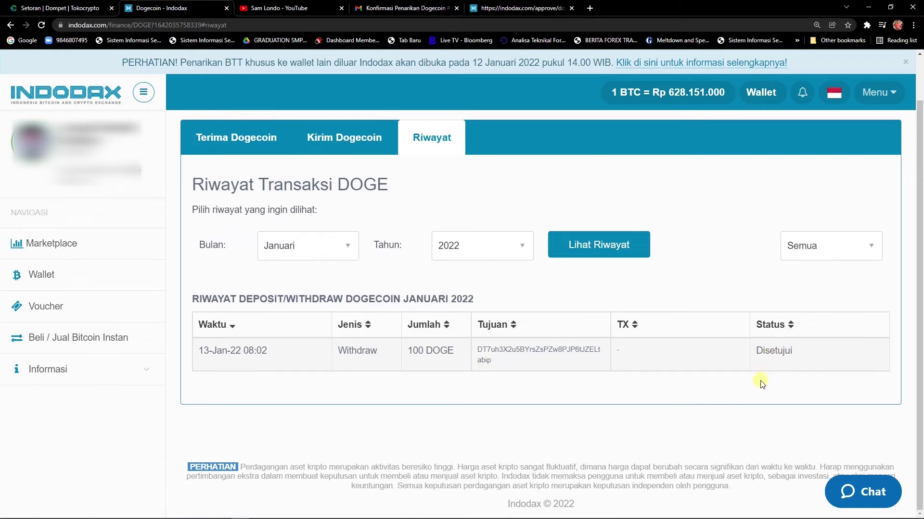
Step: Check the Indodax notifications for the DOGE withdrawal and close the list
click(803, 94)
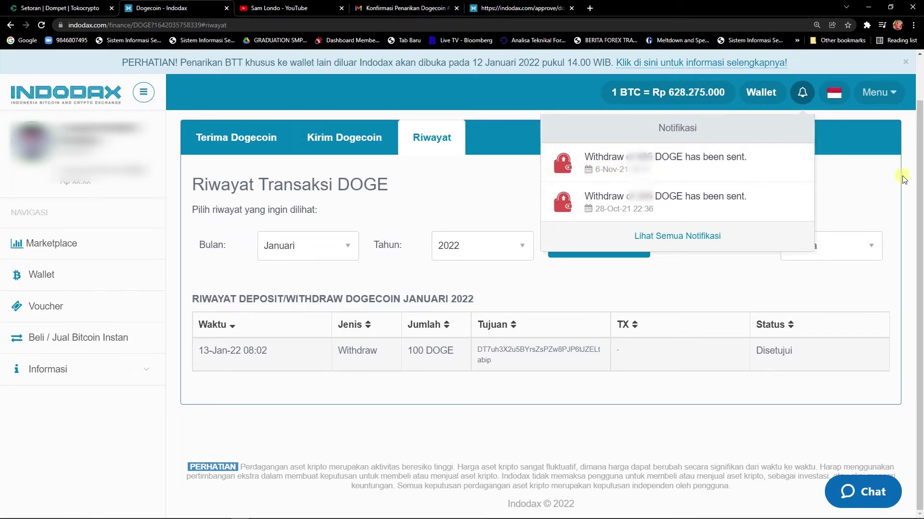
click(798, 94)
click(801, 94)
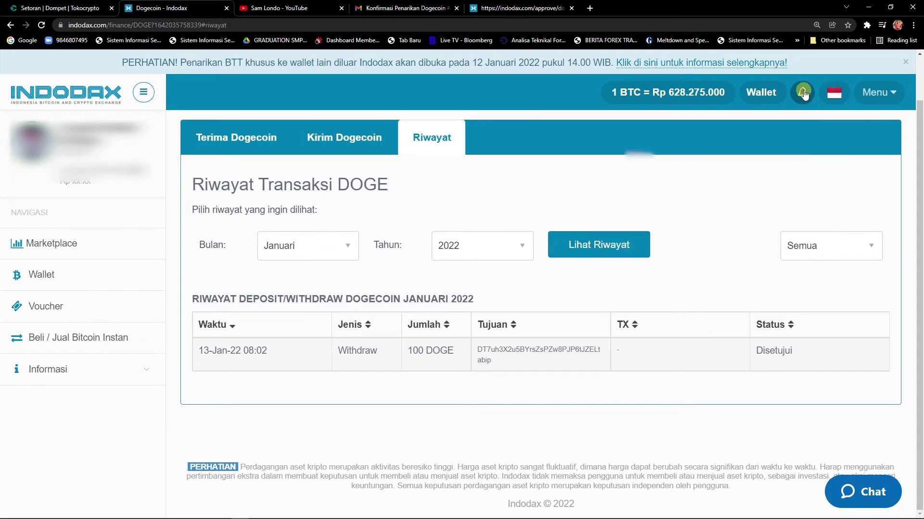
Step: Switch to Tokocrypto, view the wallet balances and open Riwayat Setoran & Penarikan to look for the DOGE deposit
click(38, 8)
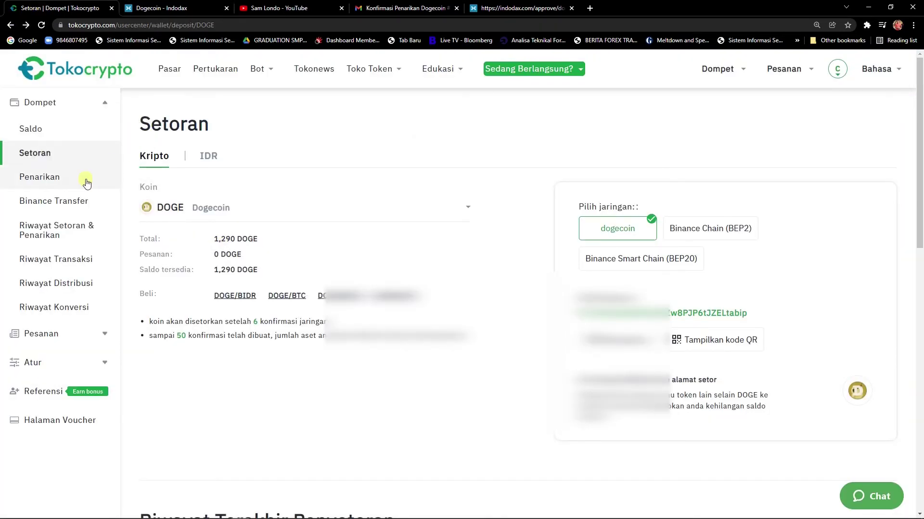
mouse_move(718, 72)
click(705, 96)
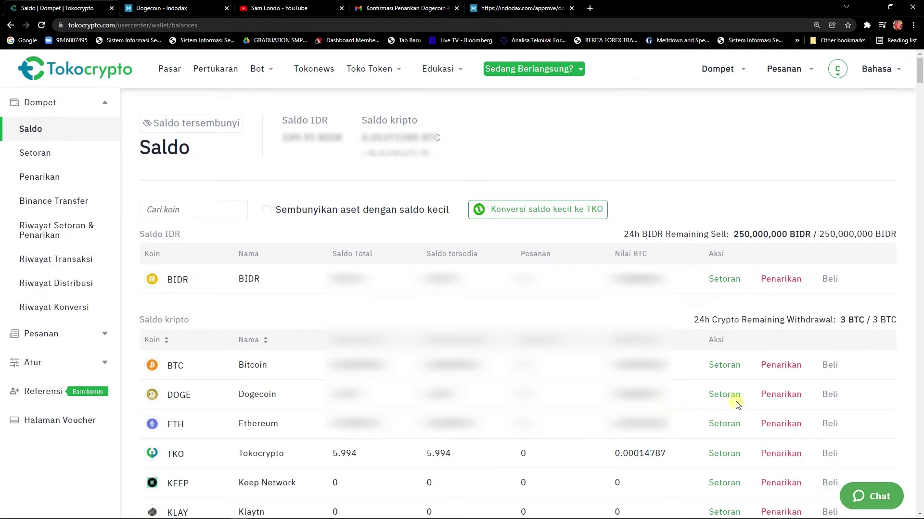
mouse_move(717, 69)
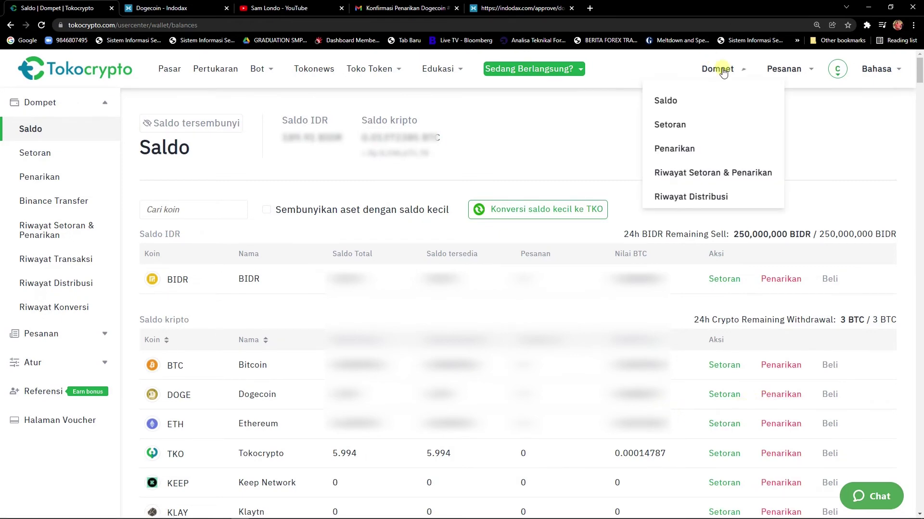
click(710, 176)
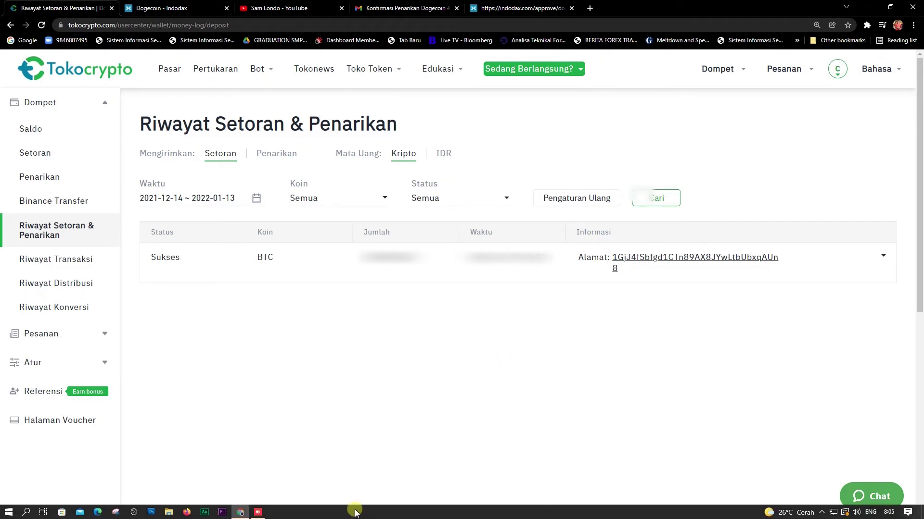
click(822, 512)
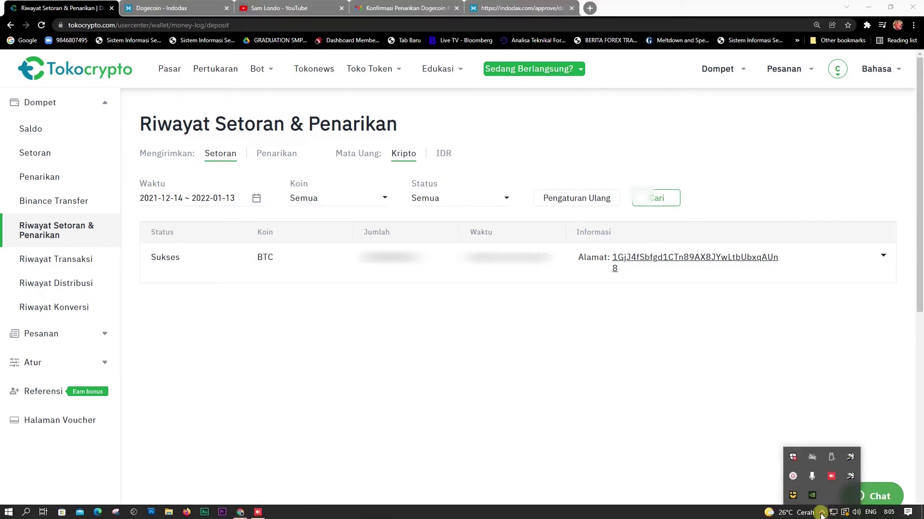
click(793, 478)
click(849, 475)
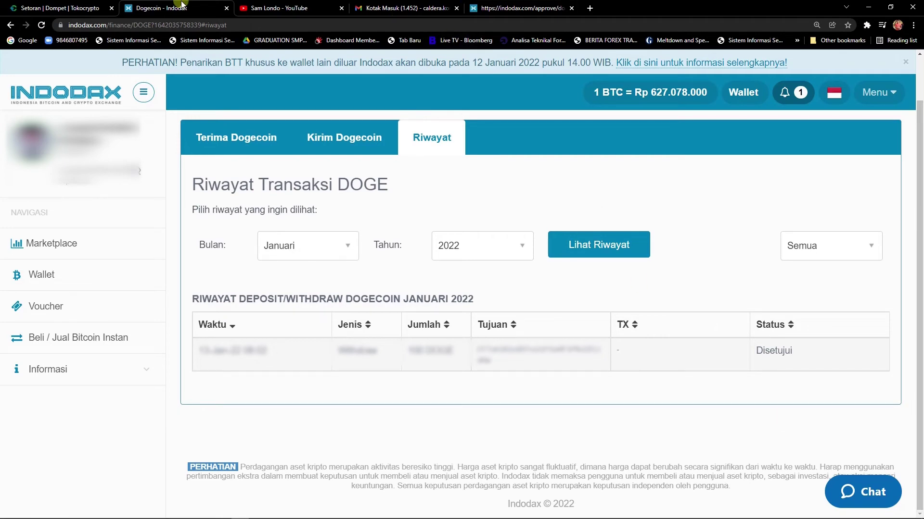
Step: Look in on Tokocrypto, return to Indodax and open the new notification about the DOGE withdrawal
click(74, 9)
click(154, 8)
click(801, 94)
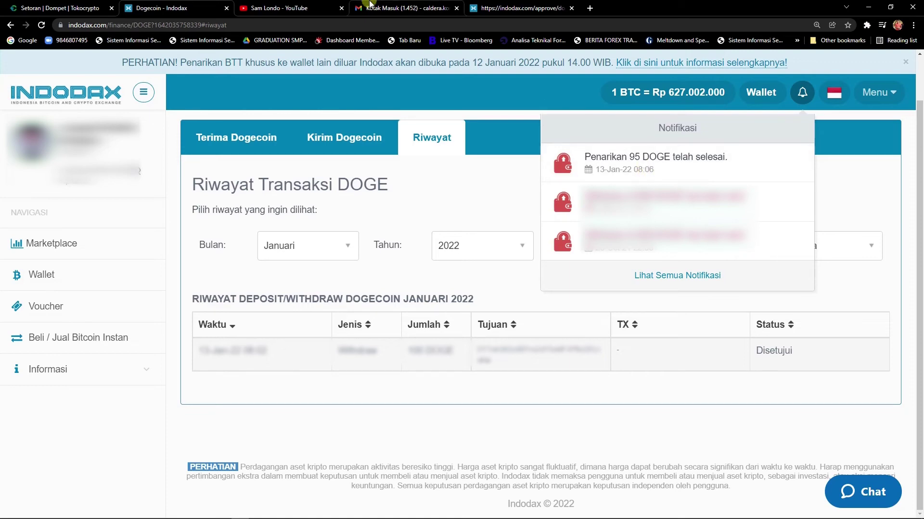
Step: Switch to Gmail, open the newest Tokocrypto Deposit Berhasil email under Update and read the DOGE deposit details
click(410, 7)
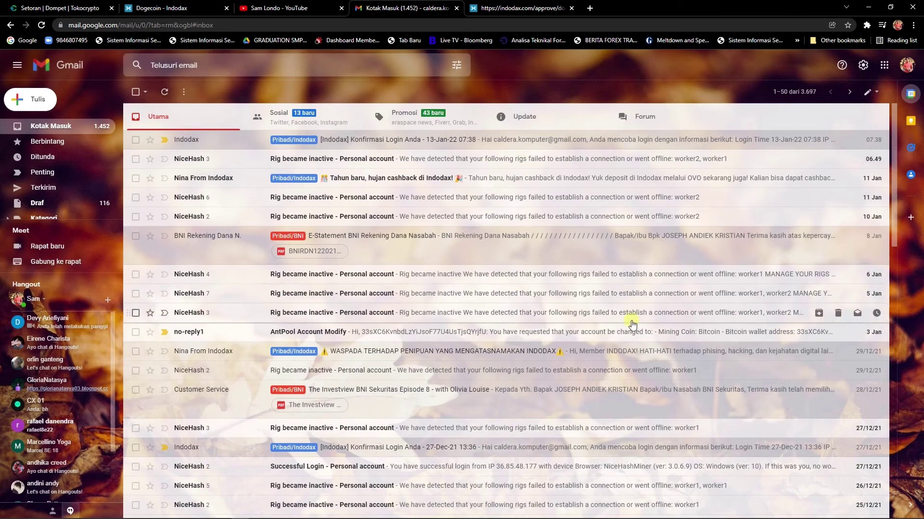
ctrl+scroll(525, 268, up, 2)
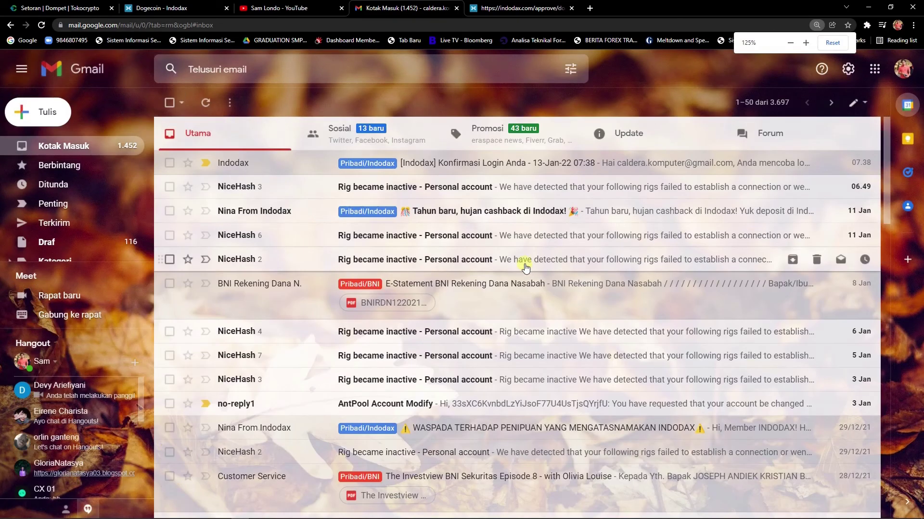
click(621, 133)
ctrl+scroll(577, 231, up, 1)
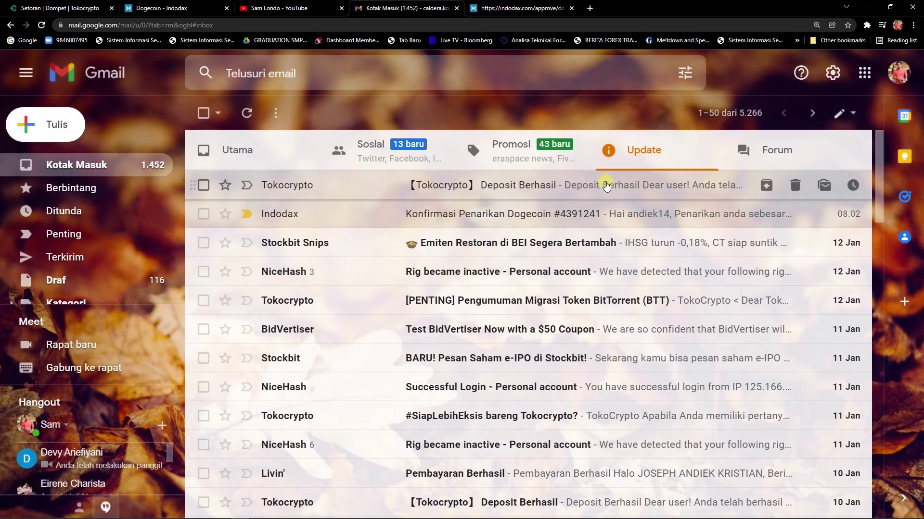
click(606, 186)
scroll(690, 295, down, 2)
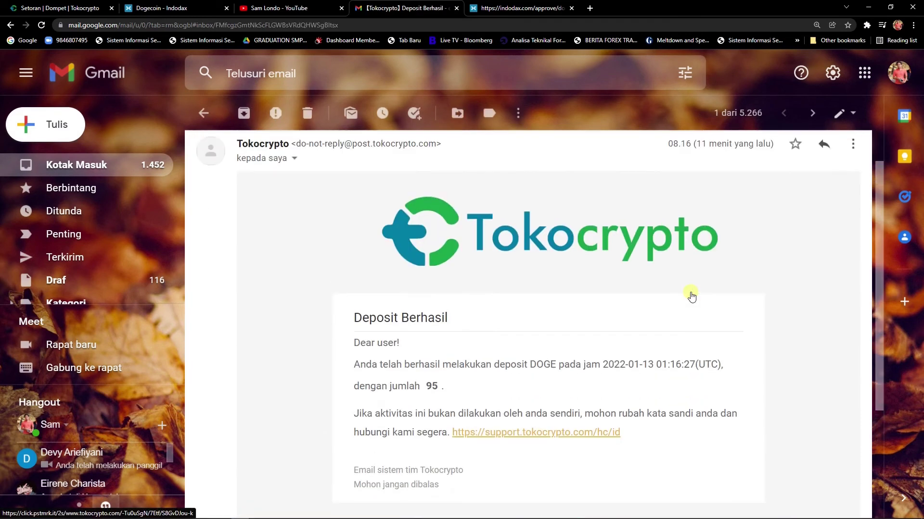
scroll(691, 295, up, 1)
scroll(674, 298, down, 2)
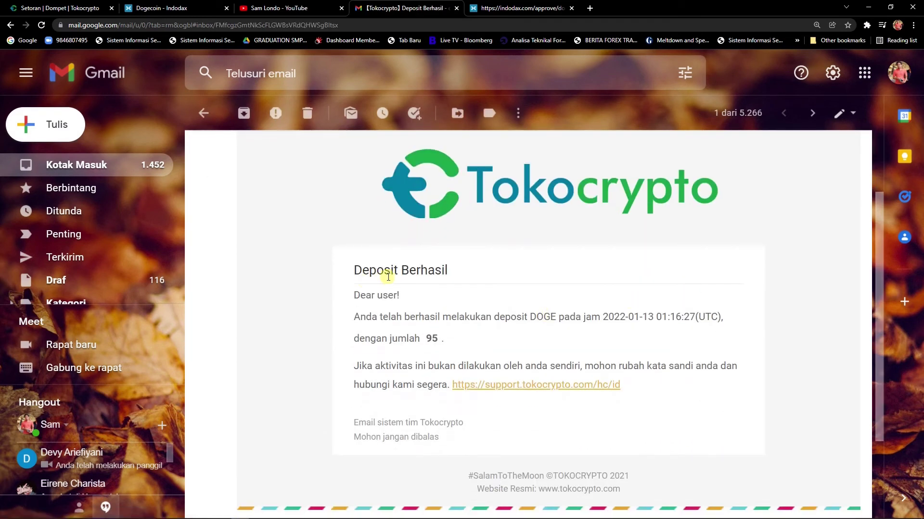
scroll(658, 313, down, 1)
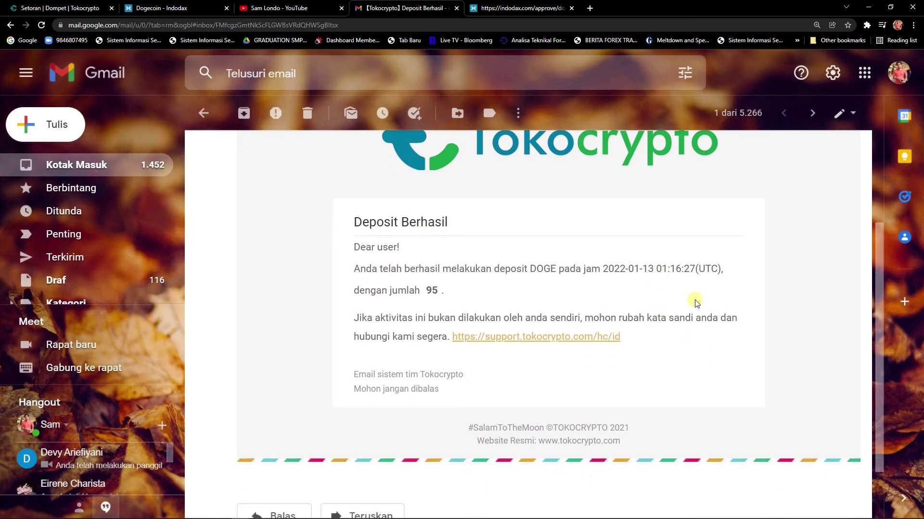
scroll(696, 302, down, 1)
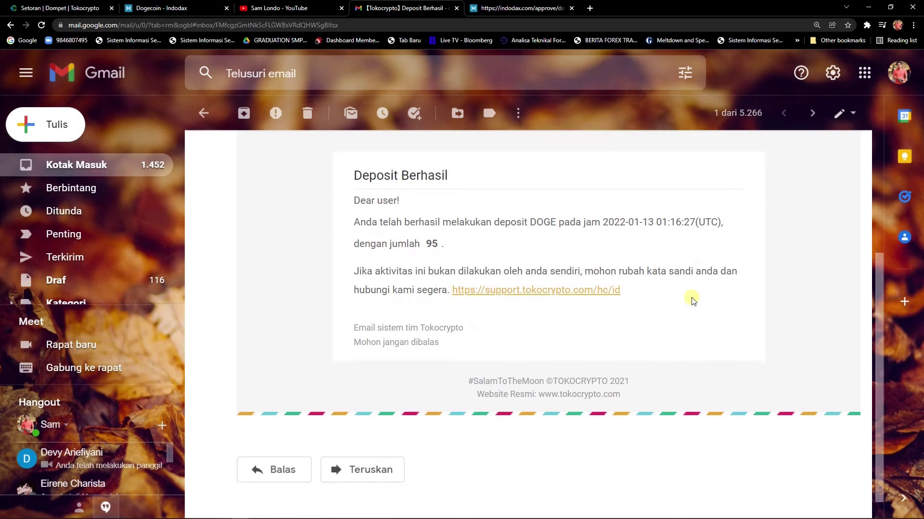
scroll(692, 301, down, 1)
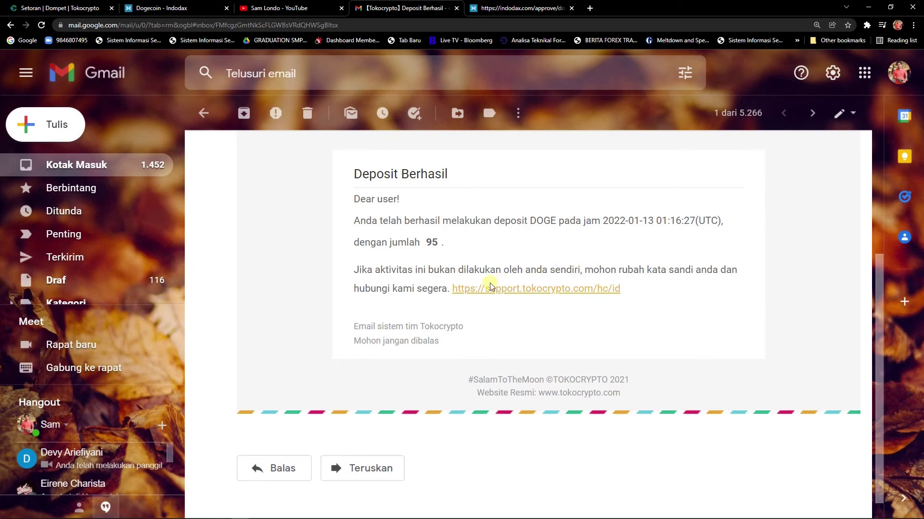
Step: Switch from the deposit email to Indodax and reopen the notification list to recheck the DOGE withdrawal
scroll(513, 315, up, 4)
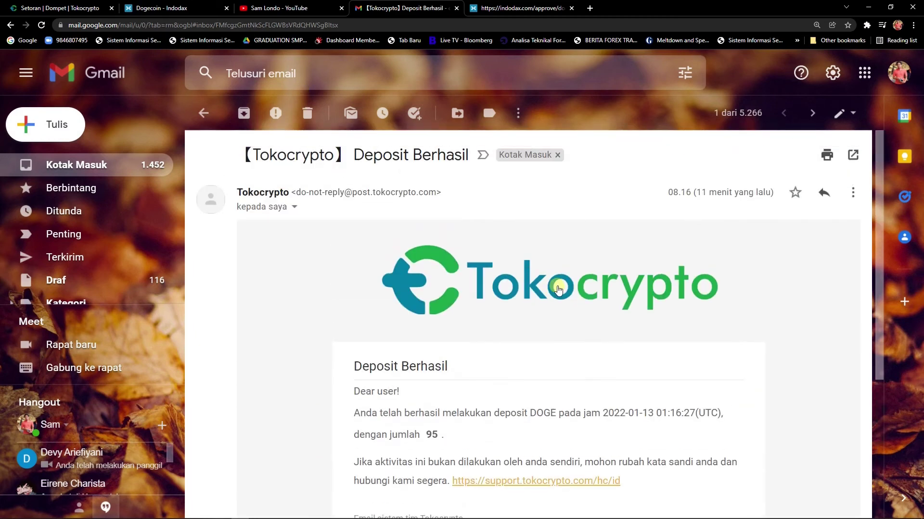
click(167, 8)
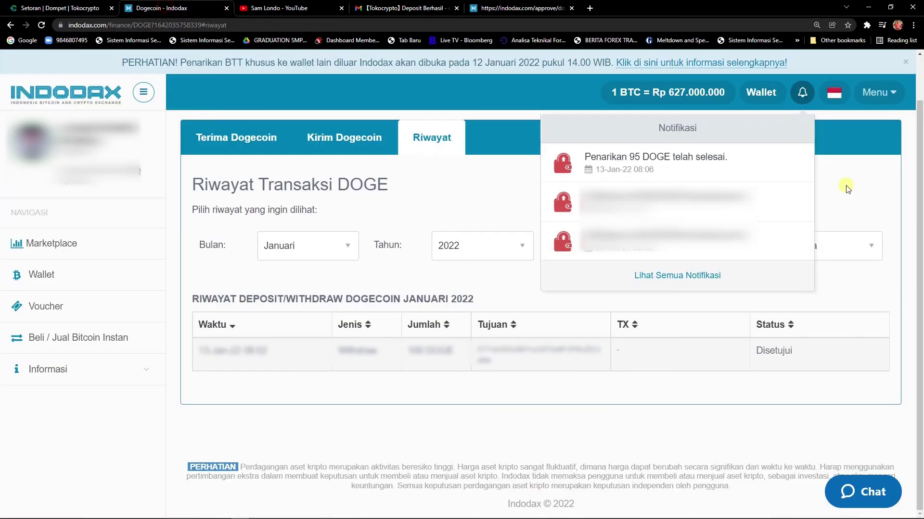
click(802, 93)
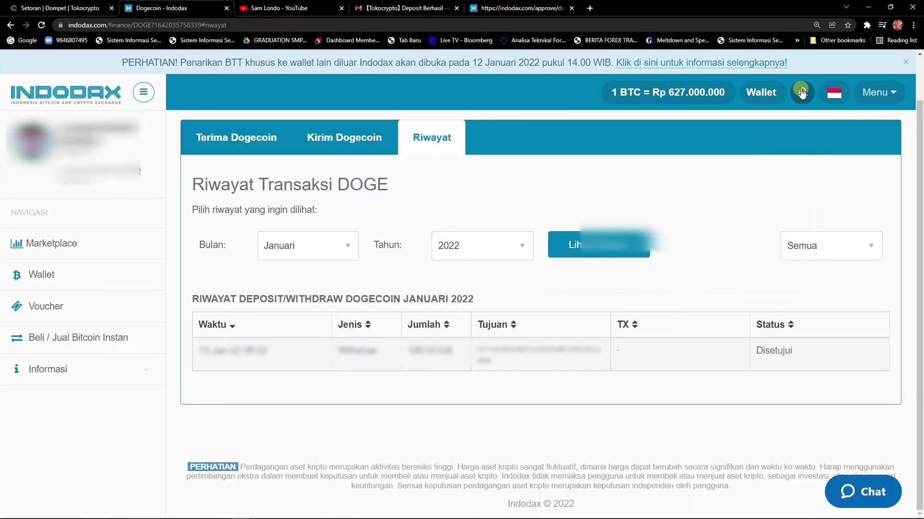
click(801, 93)
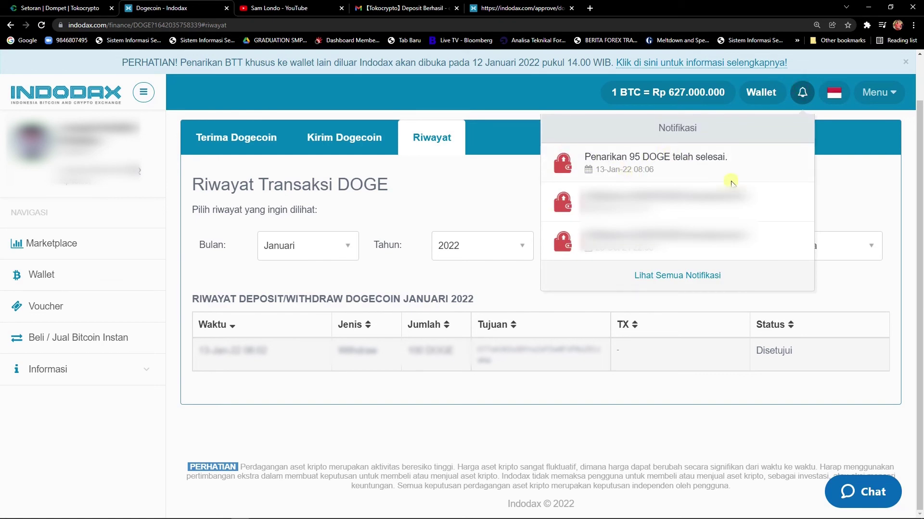
Step: Switch to Tokocrypto and open the Saldo page to check the DOGE wallet balance
click(43, 8)
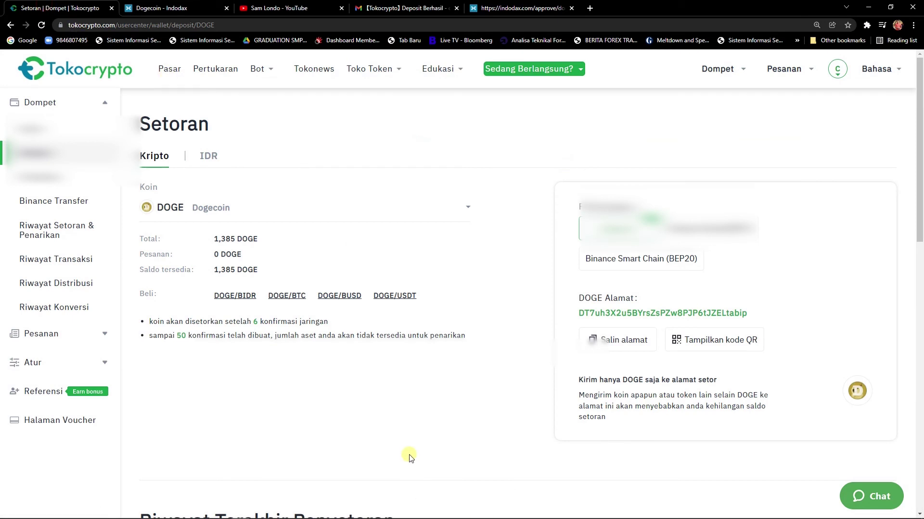
click(34, 128)
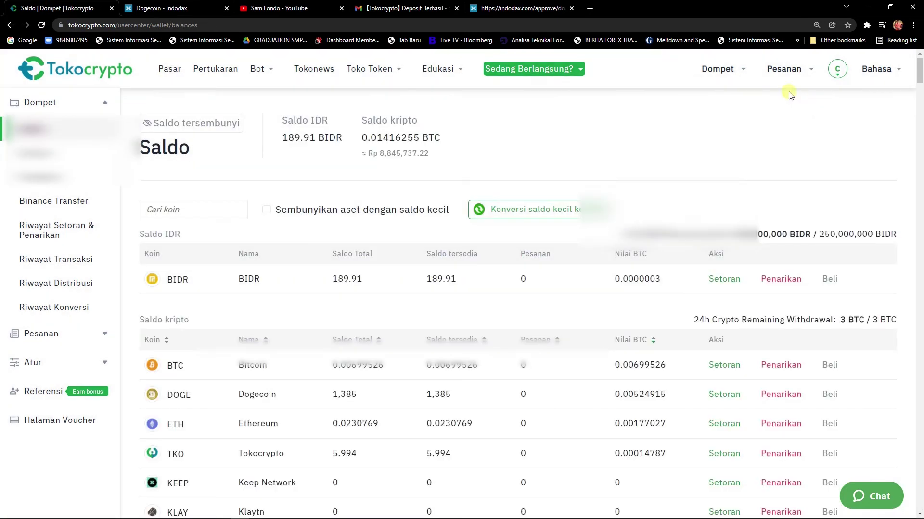
mouse_move(727, 72)
click(683, 101)
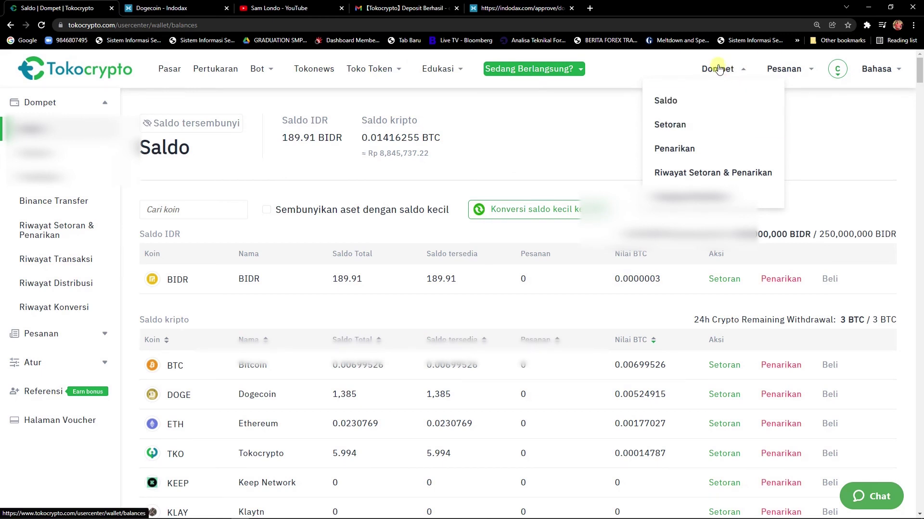
Step: Open Riwayat Setoran & Penarikan and examine the DOGE entry in the crypto deposit history at an enlarged page size
click(747, 177)
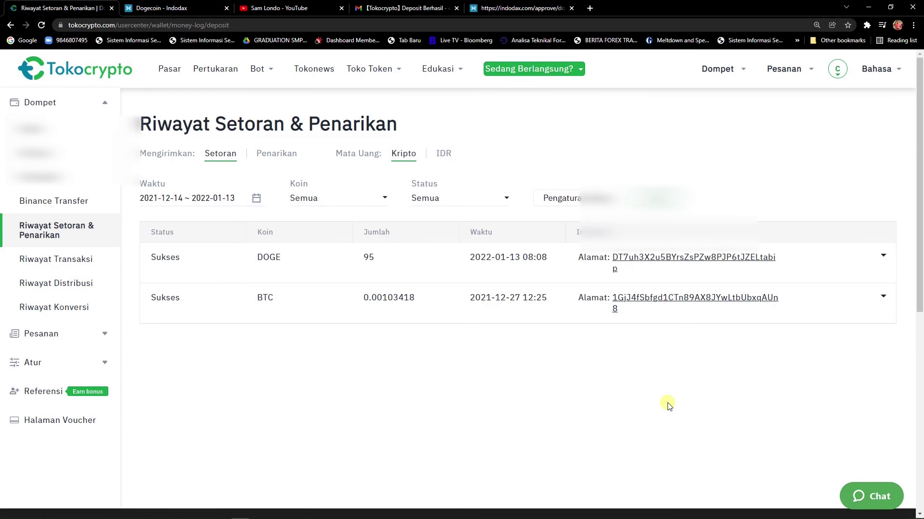
key(ctrl+plus)
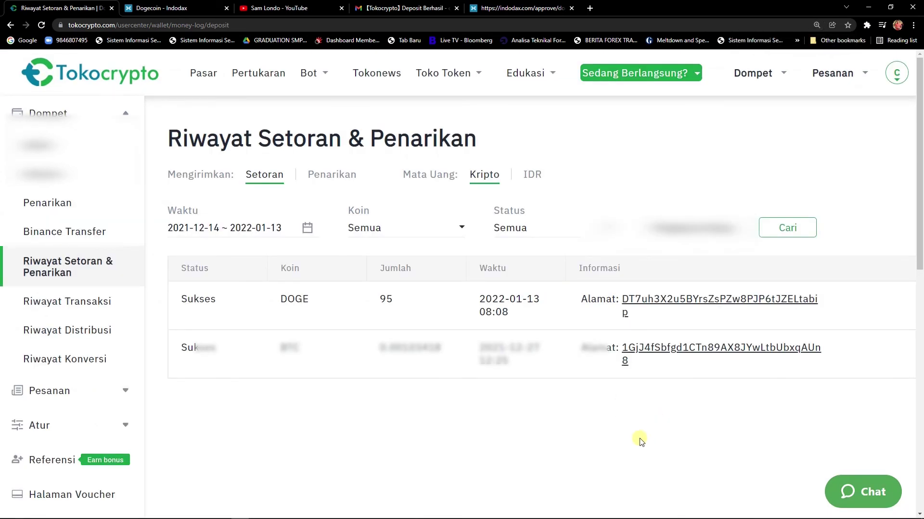
key(ctrl+plus)
key(ctrl+minus)
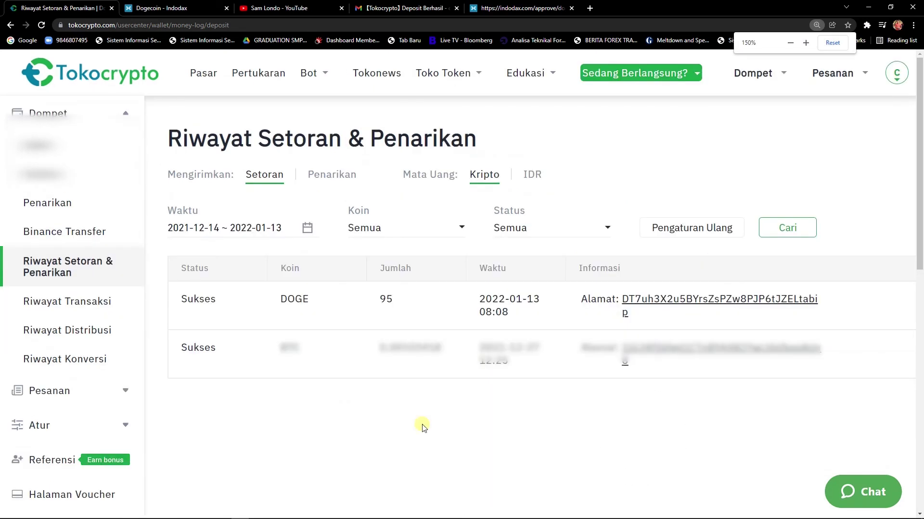